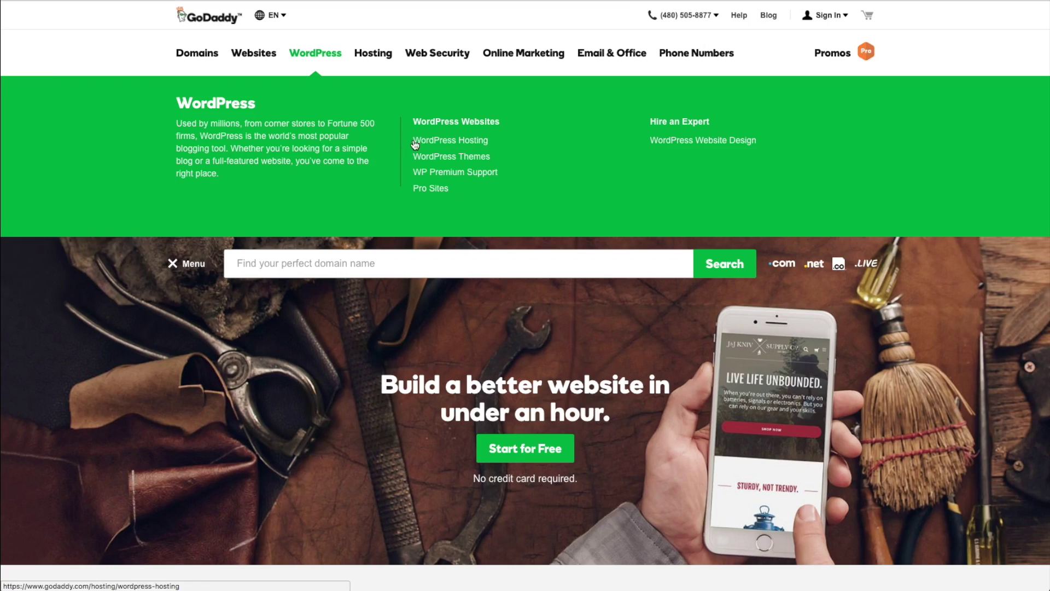
{"action": "left_click", "coordinate": [438, 142]}
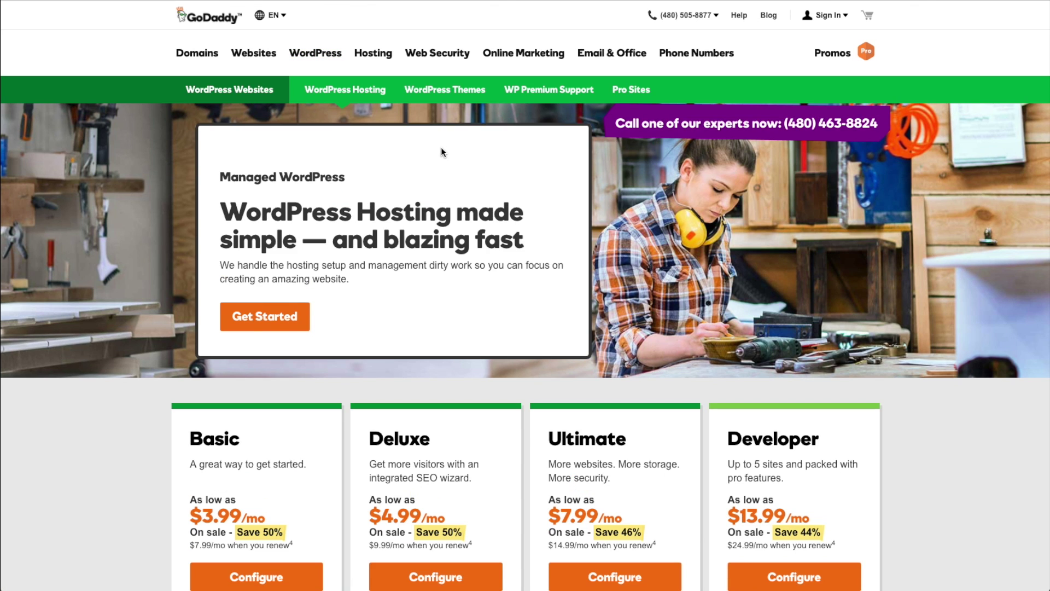
{"action": "scroll", "coordinate": [442, 148], "scroll_direction": "down", "scroll_amount": 4}
{"action": "left_click", "coordinate": [643, 225]}
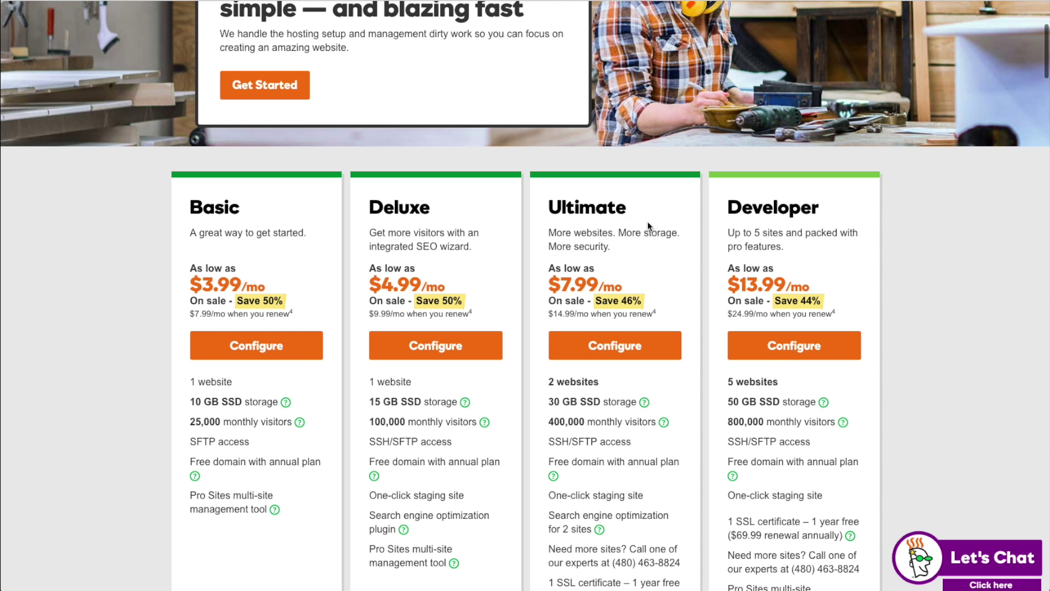
{"action": "scroll", "coordinate": [895, 260], "scroll_direction": "down", "scroll_amount": 2}
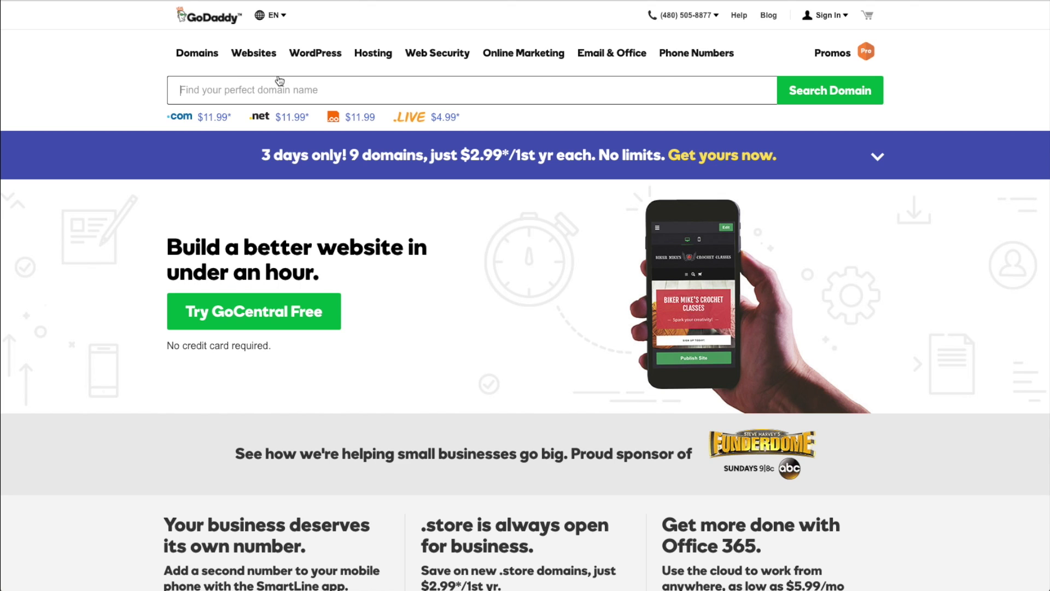
Open WordPress Hosting and compare the Basic $3.99, Deluxe $4.99, Ultimate $7.99 and Developer $13.99 plans.
{"action": "left_click", "coordinate": [306, 57]}
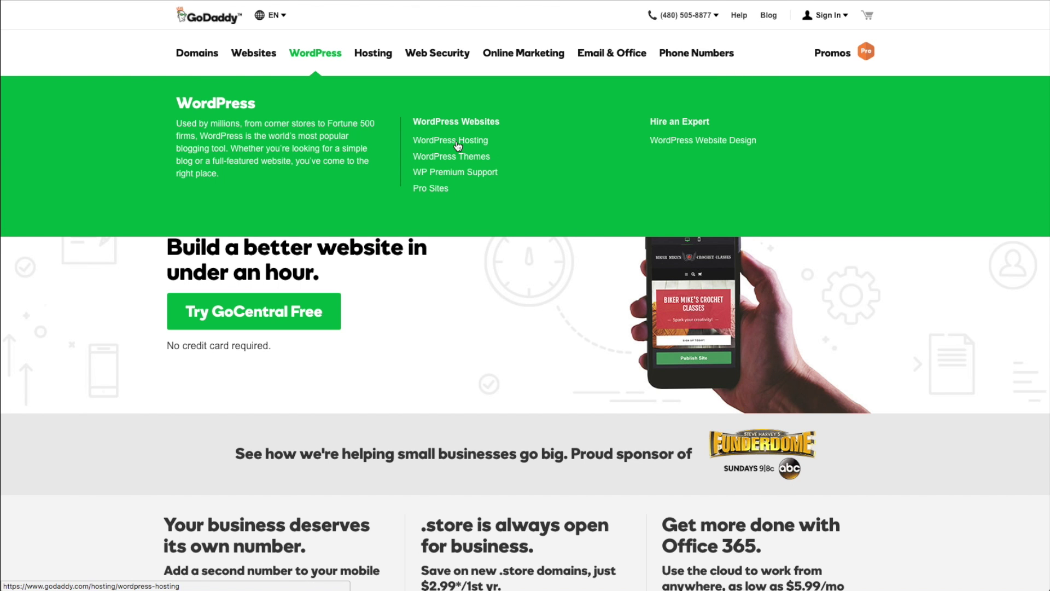
{"action": "left_click", "coordinate": [468, 142]}
{"action": "scroll", "coordinate": [458, 164], "scroll_direction": "down", "scroll_amount": 4}
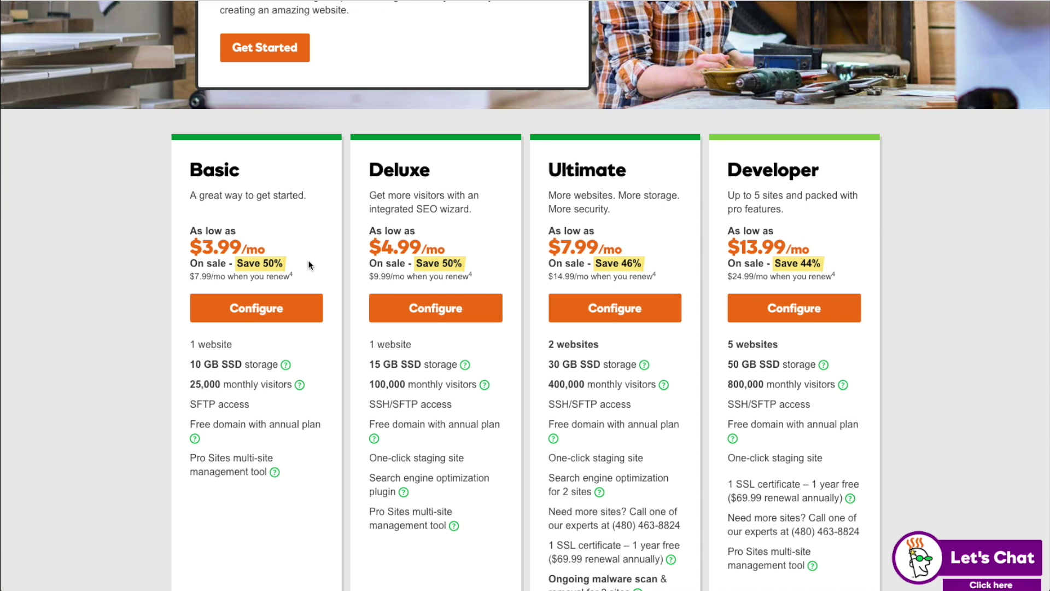
{"action": "scroll", "coordinate": [437, 322], "scroll_direction": "down", "scroll_amount": 1}
{"action": "scroll", "coordinate": [436, 321], "scroll_direction": "down", "scroll_amount": 1}
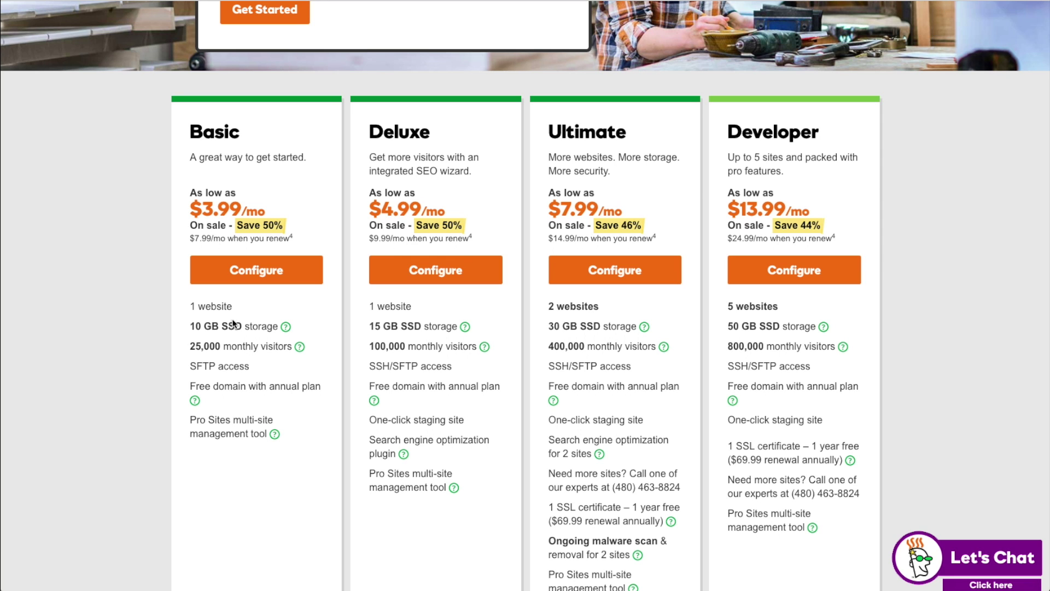
{"action": "scroll", "coordinate": [279, 347], "scroll_direction": "down", "scroll_amount": 1}
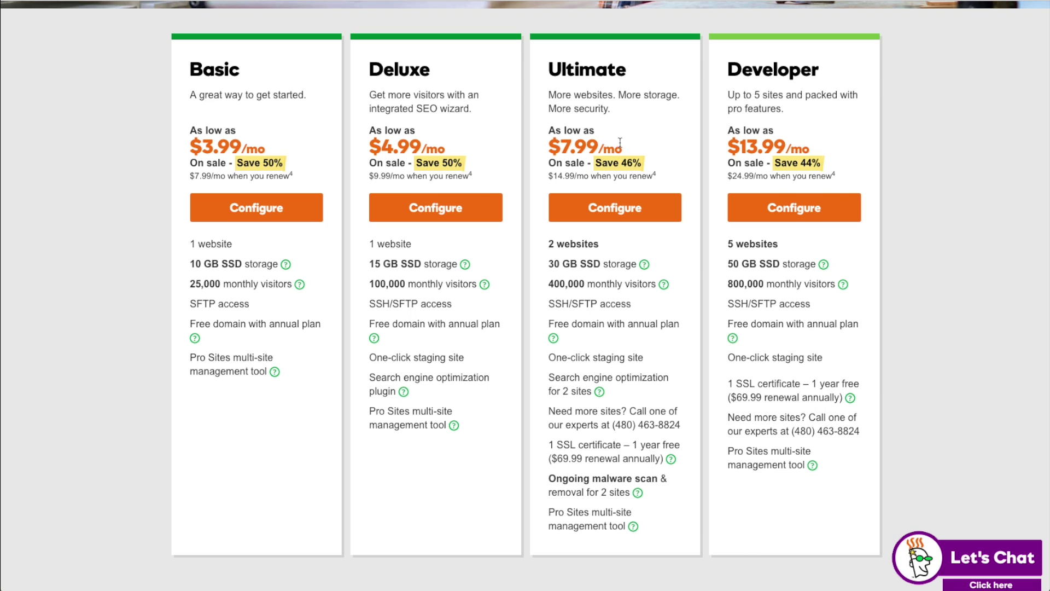
{"action": "scroll", "coordinate": [571, 262], "scroll_direction": "up", "scroll_amount": 2}
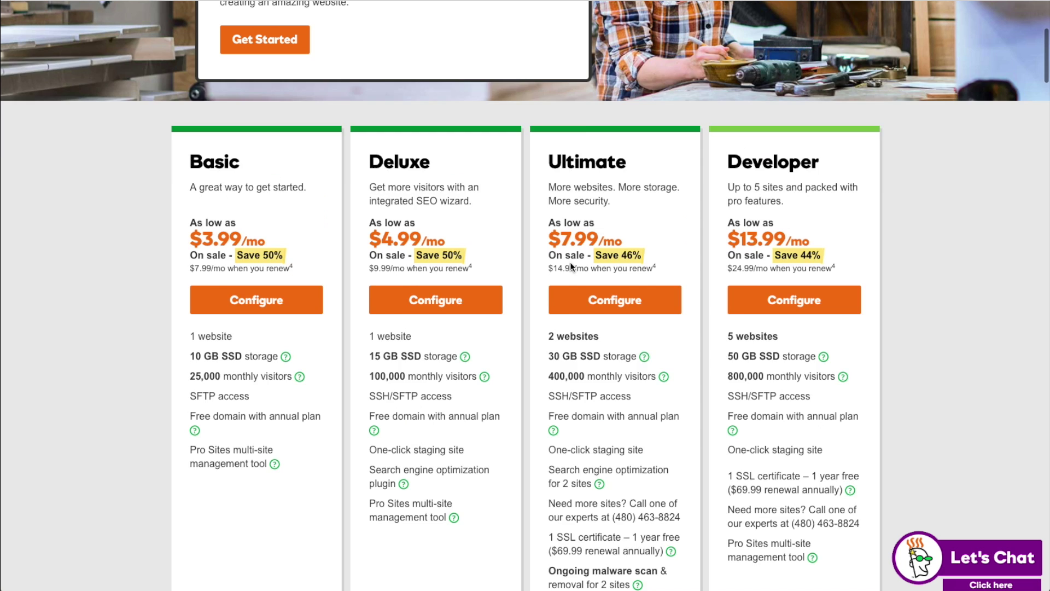
{"action": "scroll", "coordinate": [571, 267], "scroll_direction": "up", "scroll_amount": 1}
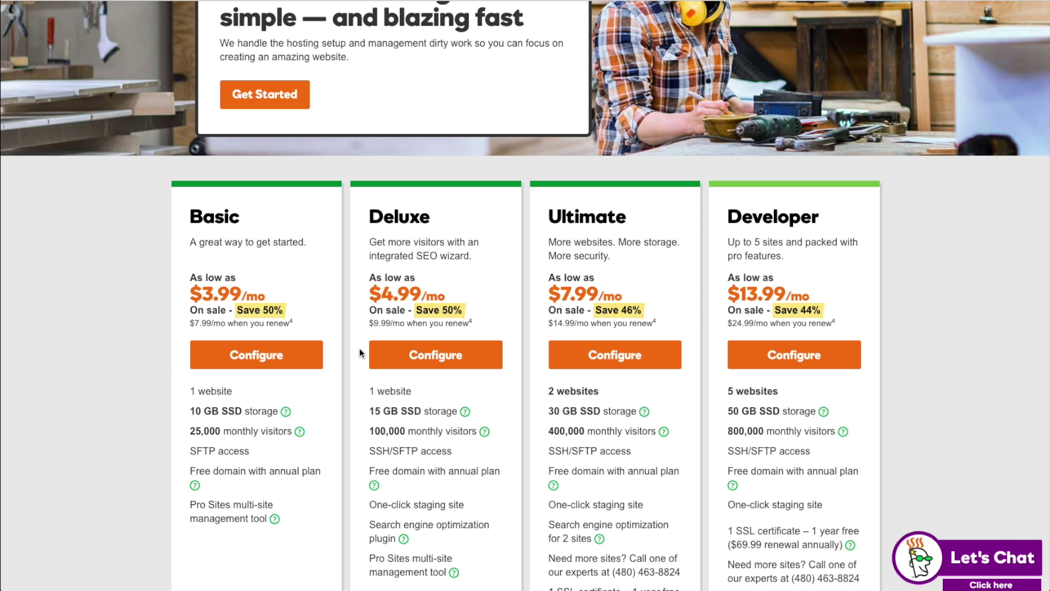
Add the Basic Managed WordPress plan to the cart and skip the security add-ons.
{"action": "left_click", "coordinate": [244, 367]}
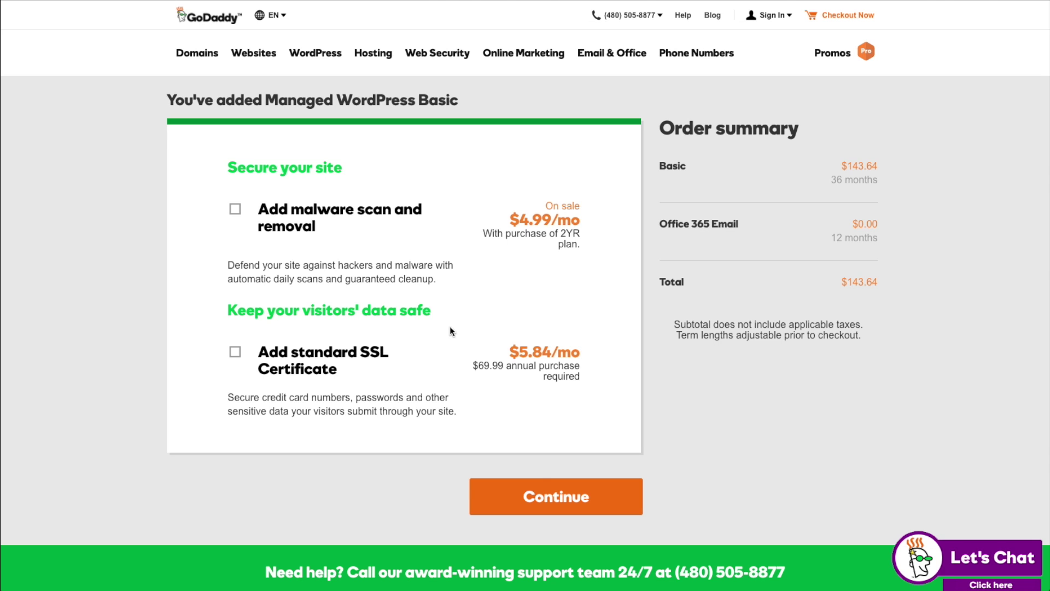
{"action": "left_click", "coordinate": [541, 494]}
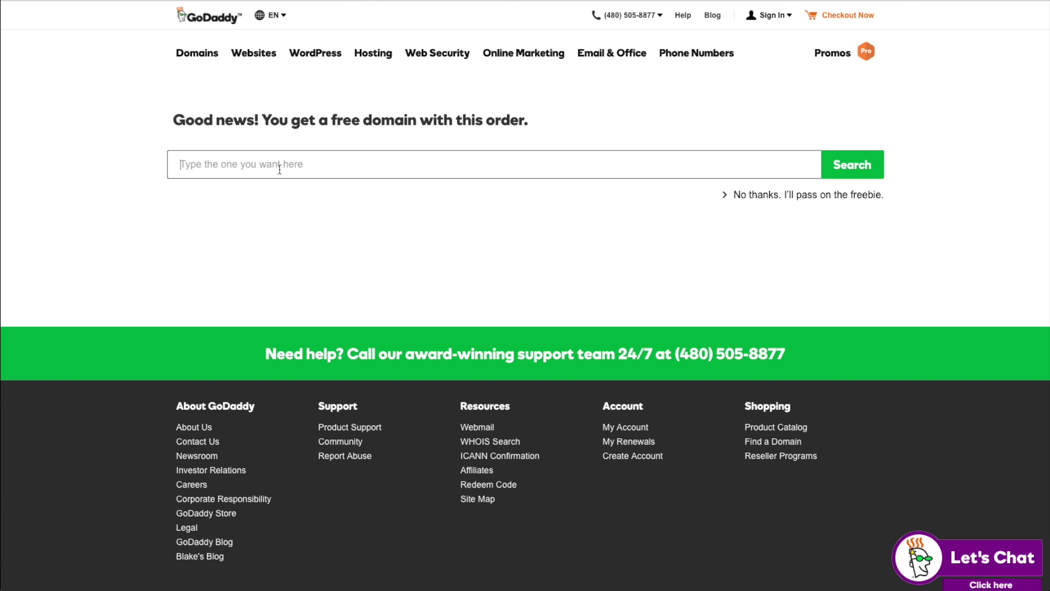
Search for realtestsite.com and select it as the order's free domain.
{"action": "type", "text": "realtestsite.com"}
{"action": "key", "text": "Return"}
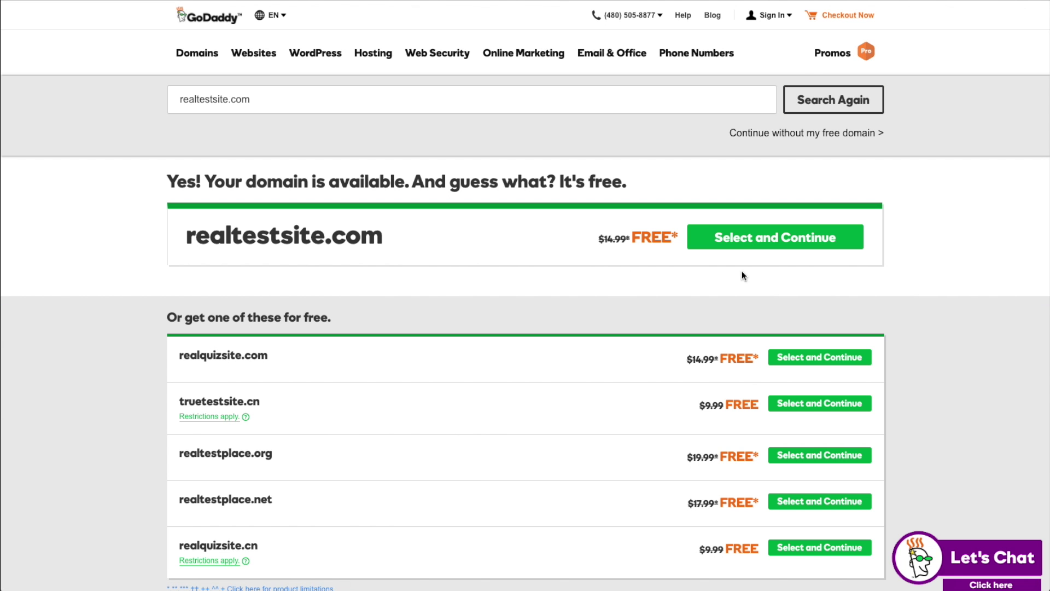
{"action": "left_click", "coordinate": [744, 240]}
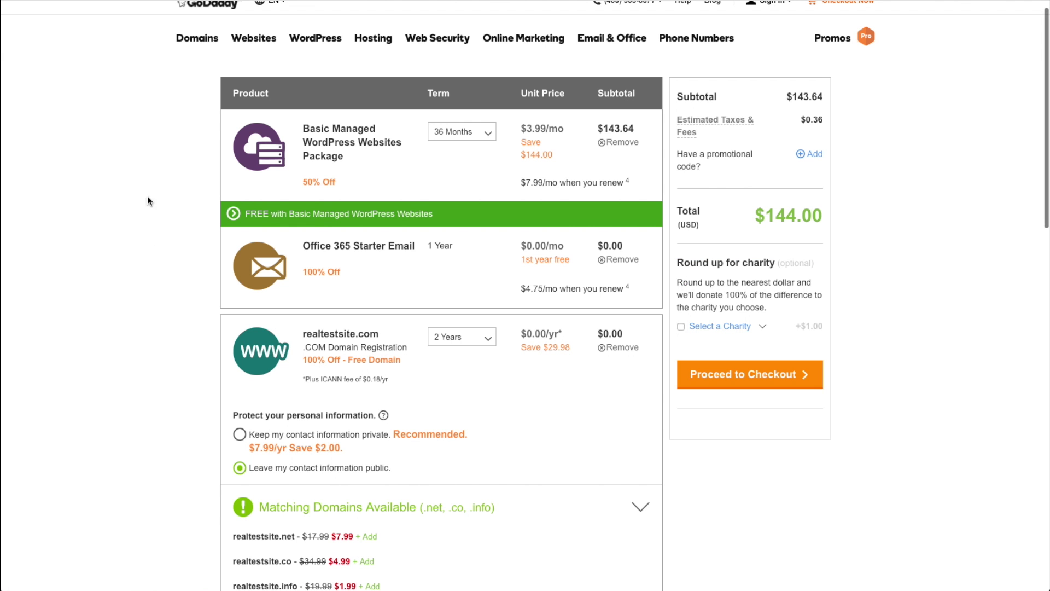
Change the hosting package term from 36 to 12 Months, making the total $99.23.
{"action": "scroll", "coordinate": [118, 337], "scroll_direction": "up", "scroll_amount": 1}
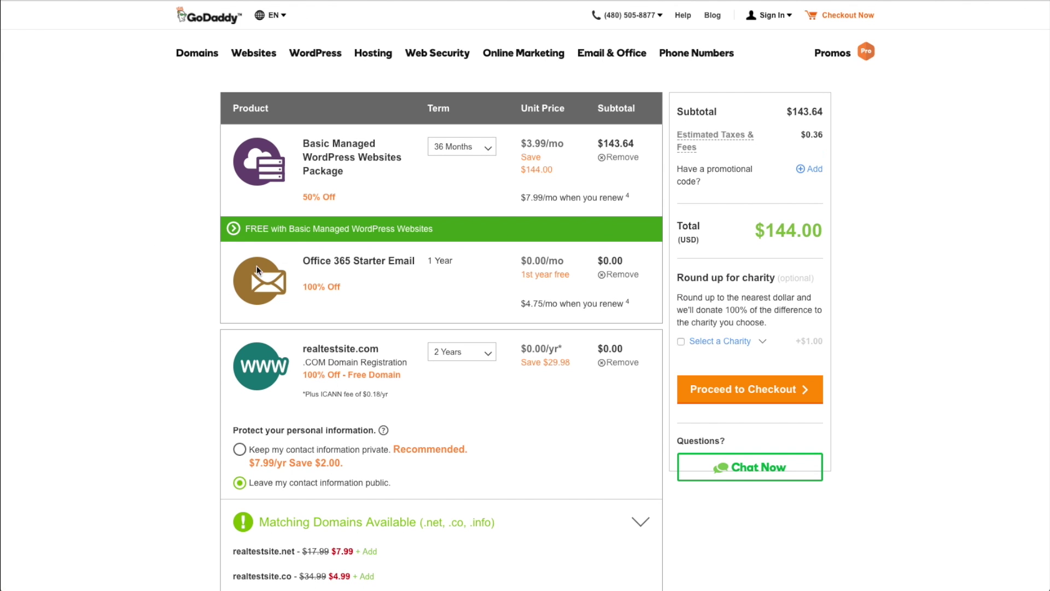
{"action": "left_click", "coordinate": [484, 152]}
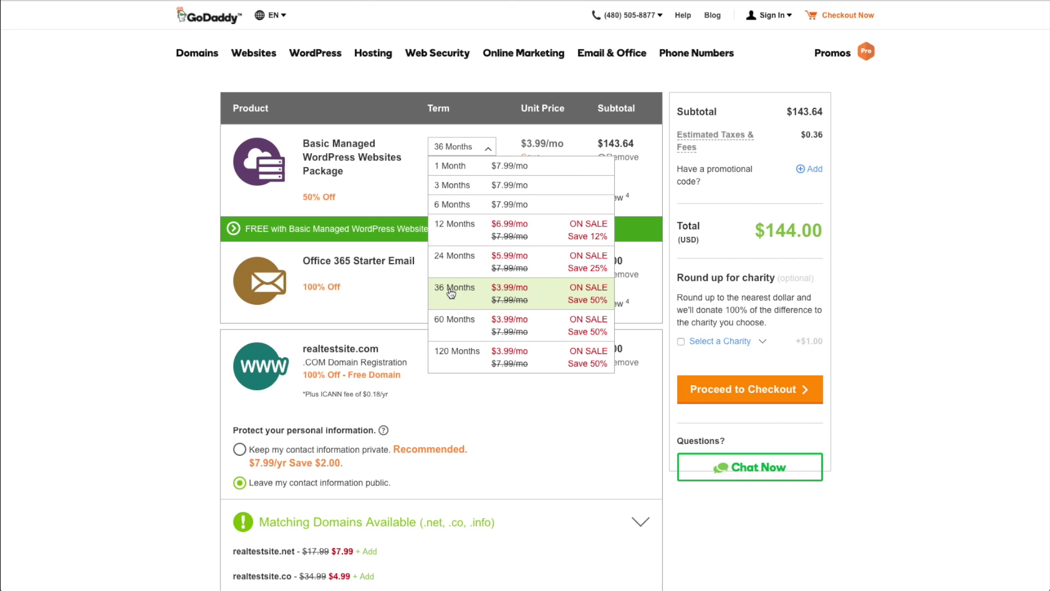
{"action": "left_click", "coordinate": [473, 233]}
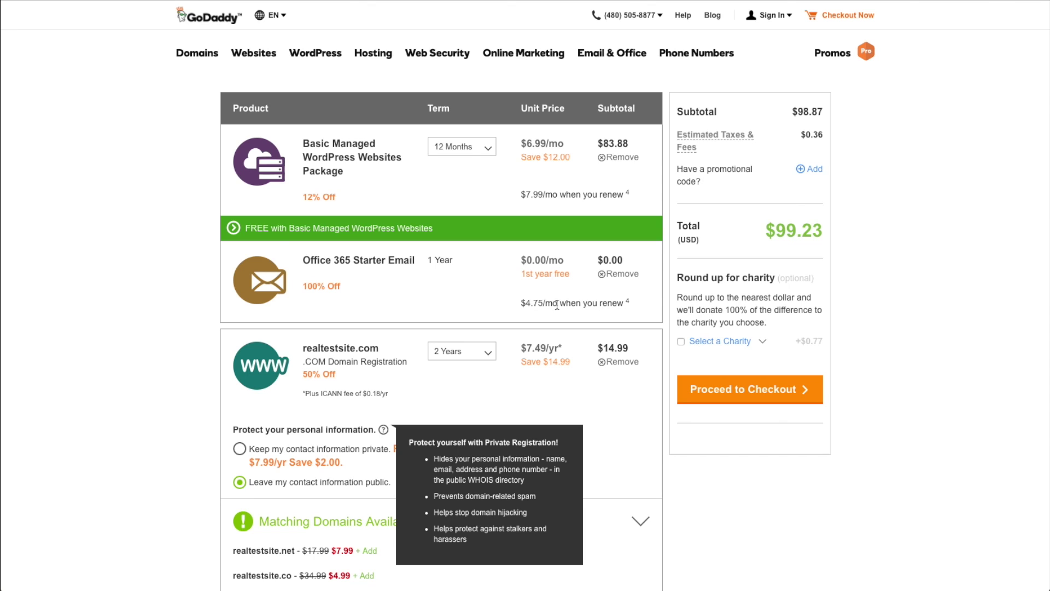
Remove Office 365 email, keep domain contact info private, keep 12 Months, and proceed to checkout.
{"action": "left_click", "coordinate": [602, 275]}
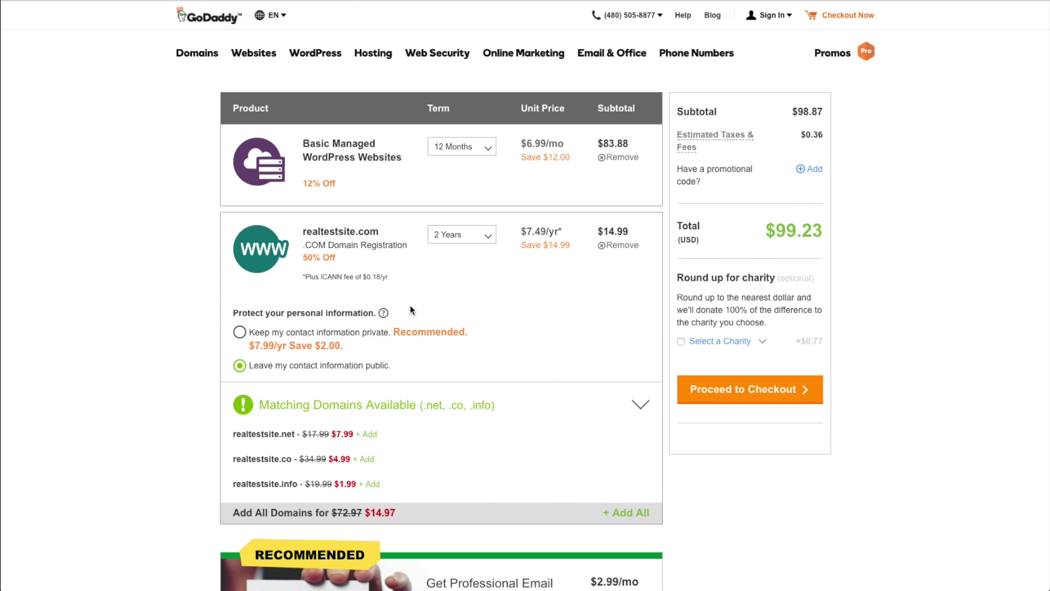
{"action": "left_click", "coordinate": [239, 332]}
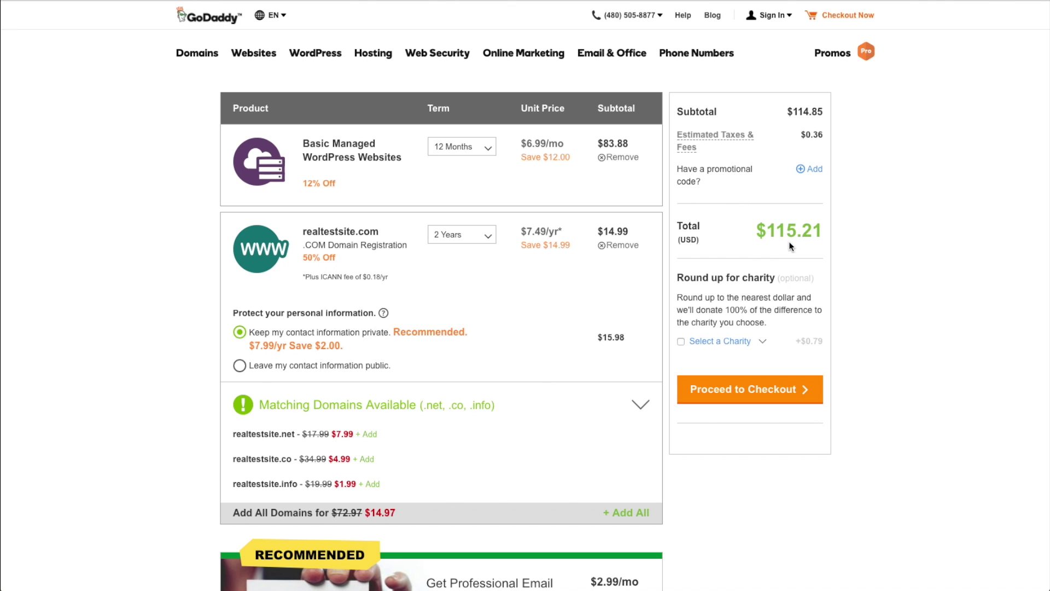
{"action": "left_click", "coordinate": [491, 157]}
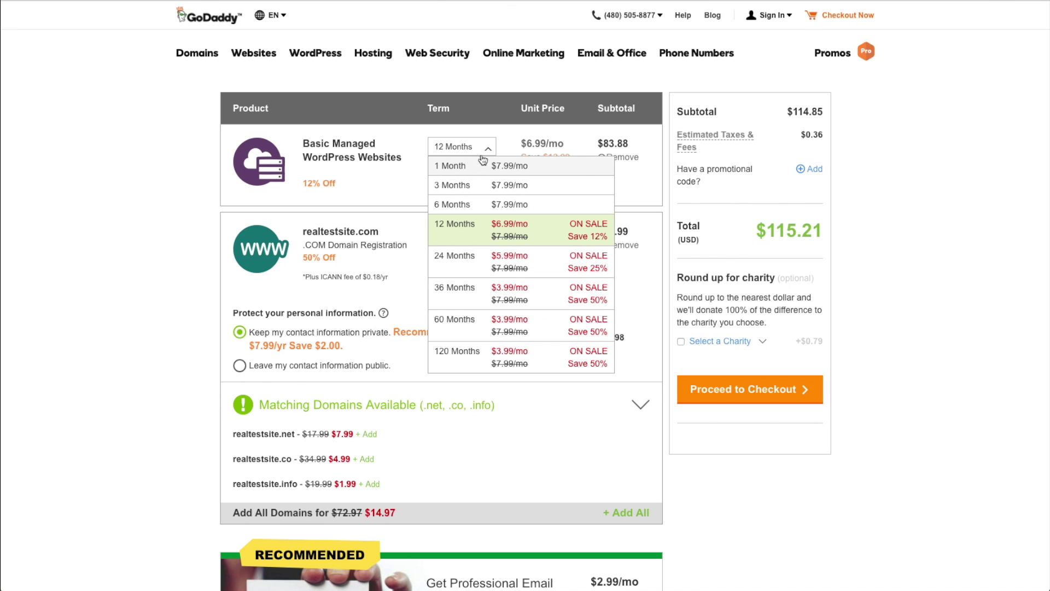
{"action": "left_click", "coordinate": [484, 147]}
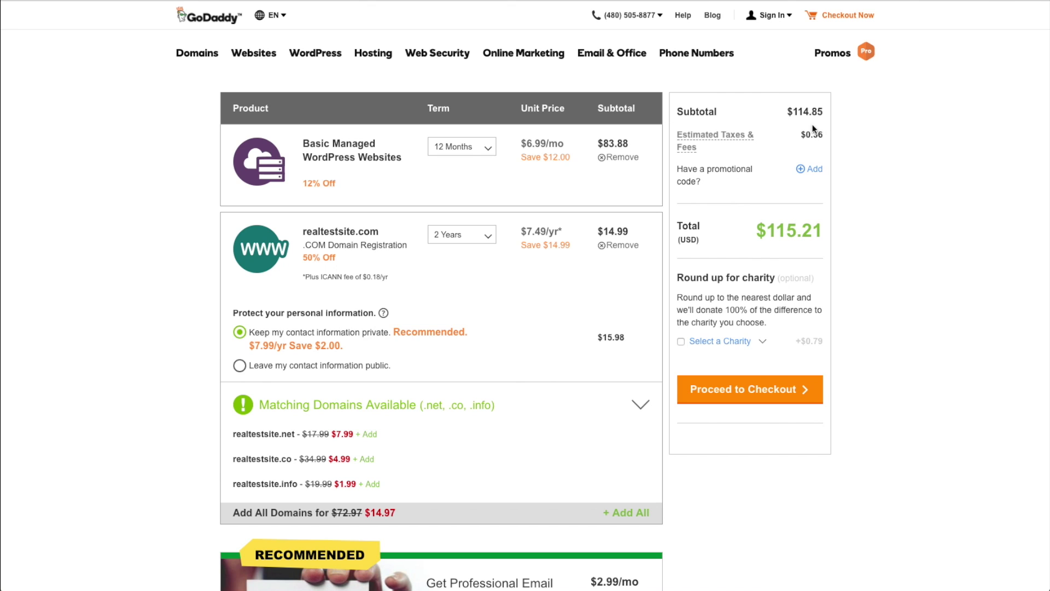
{"action": "left_click", "coordinate": [777, 394]}
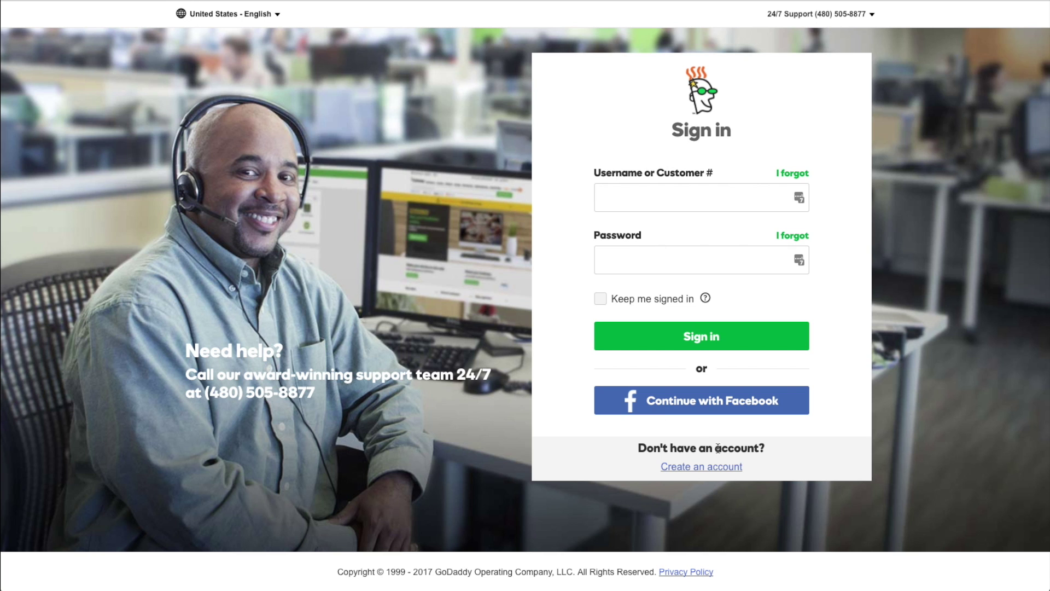
Start creating a new GoDaddy account, entering the account e-mail address.
{"action": "left_click", "coordinate": [711, 468]}
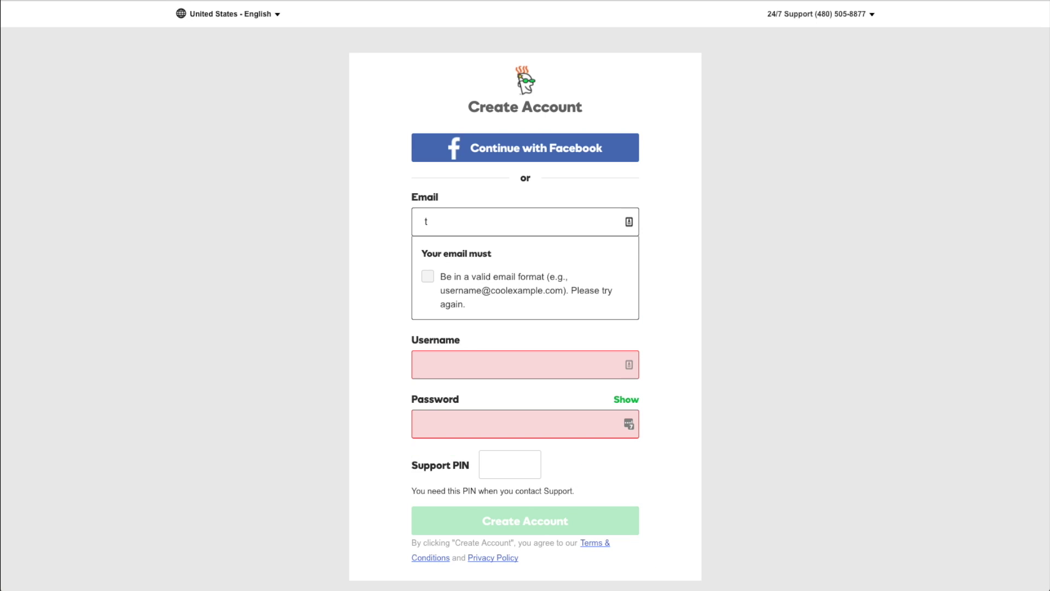
{"action": "key", "text": "Tab"}
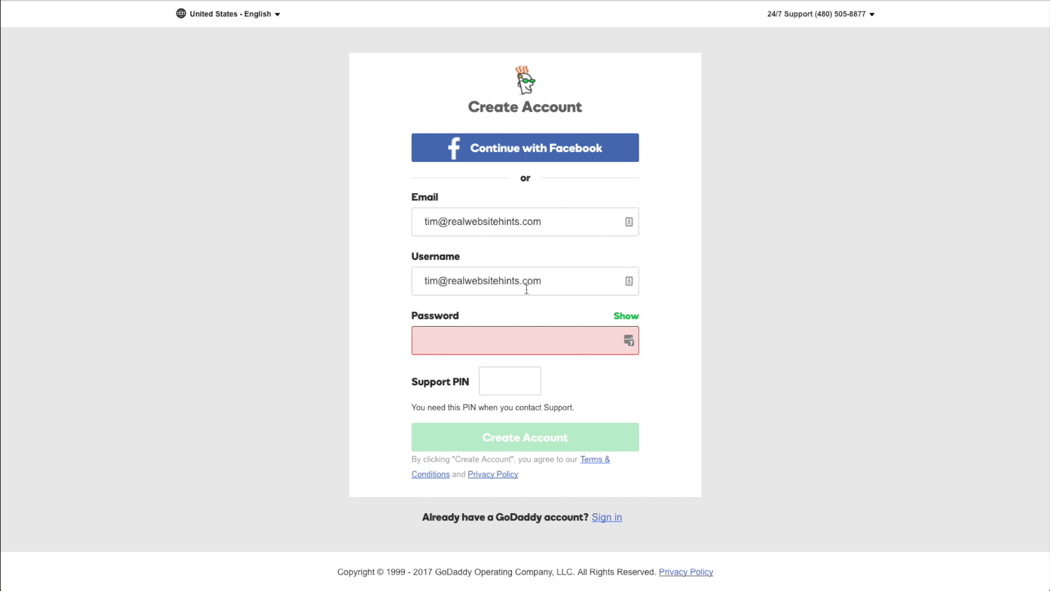
{"action": "left_click", "coordinate": [480, 338]}
{"action": "left_click", "coordinate": [678, 299]}
Paste the account password, enter a 4-digit support PIN, and create the account.
{"action": "right_click", "coordinate": [543, 334]}
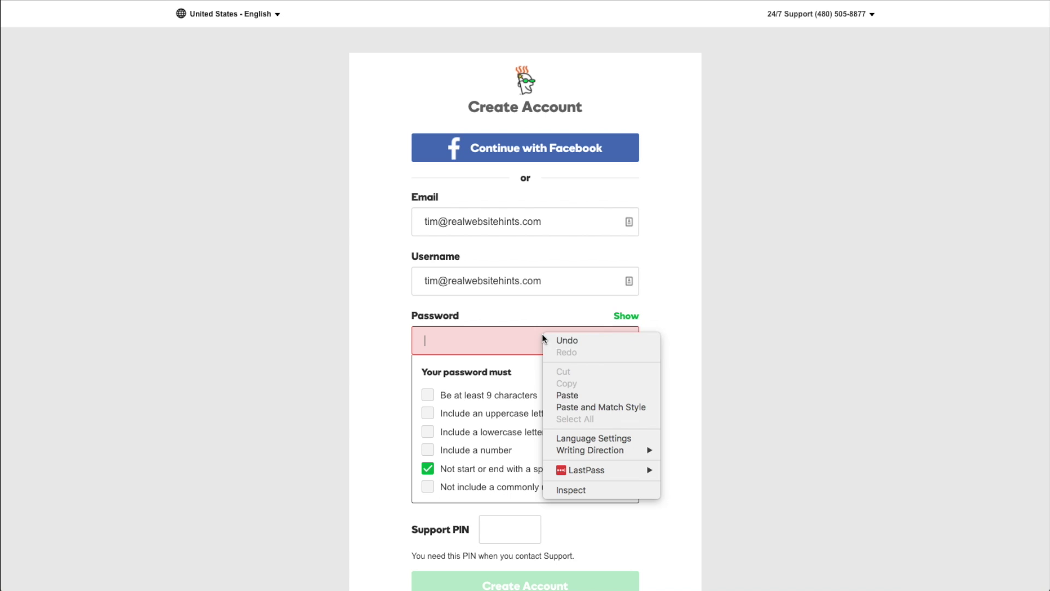
{"action": "left_click", "coordinate": [586, 395]}
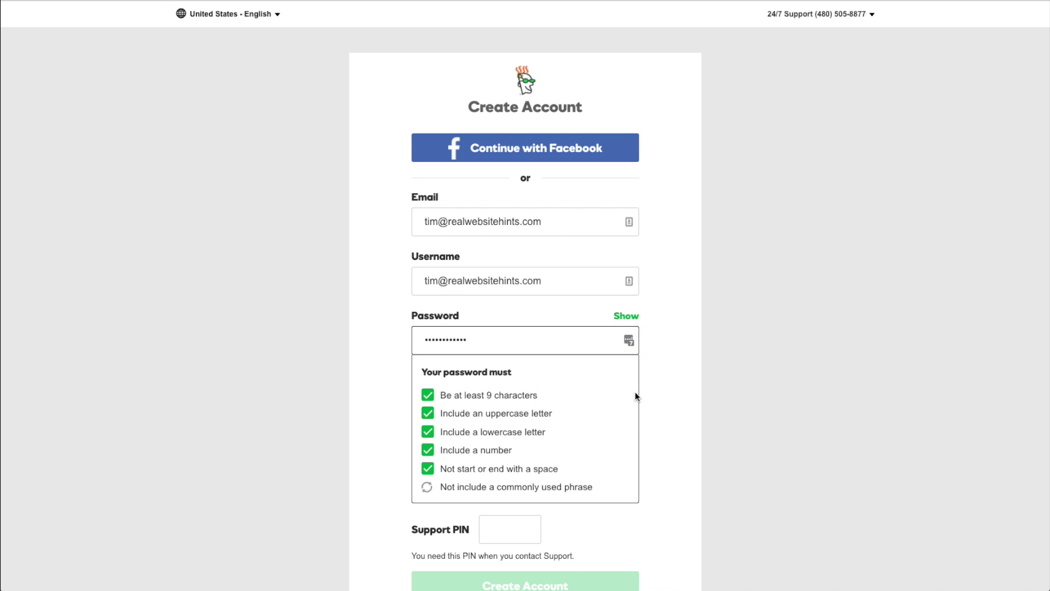
{"action": "left_click", "coordinate": [658, 381]}
{"action": "left_click", "coordinate": [516, 382]}
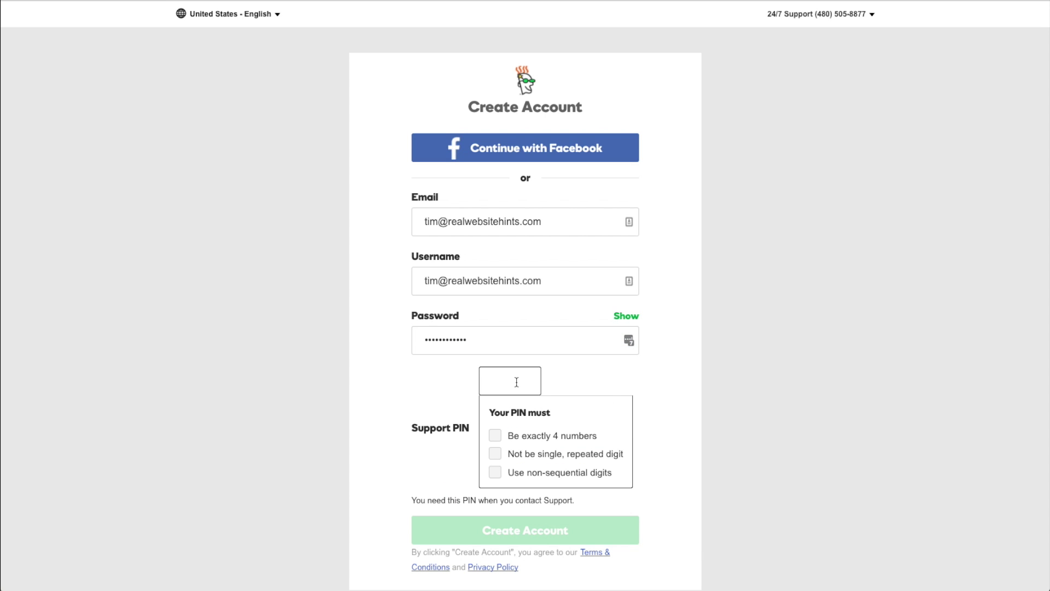
{"action": "type", "text": "****"}
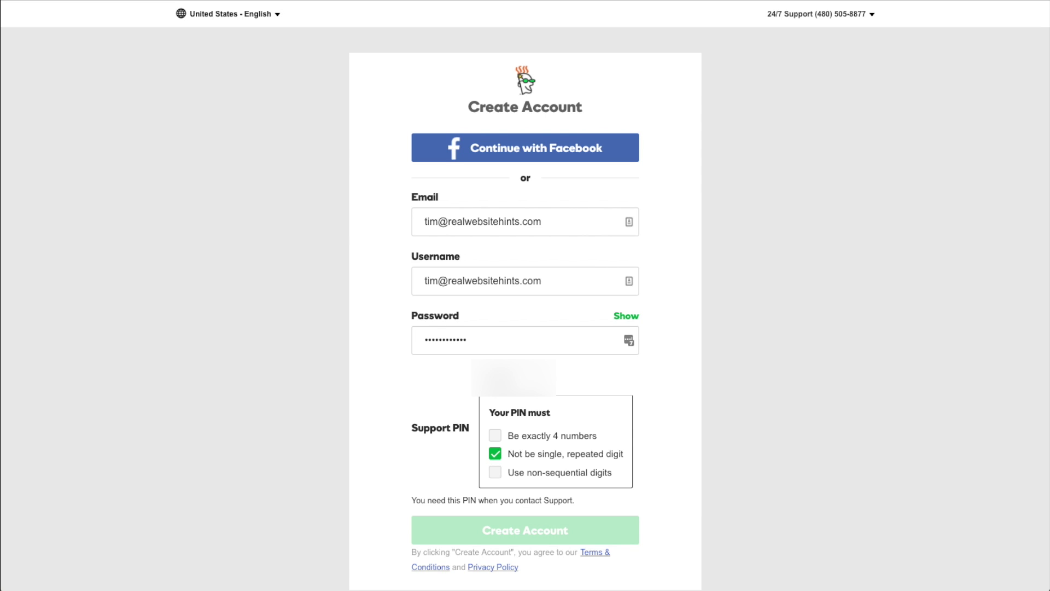
{"action": "left_click", "coordinate": [603, 441]}
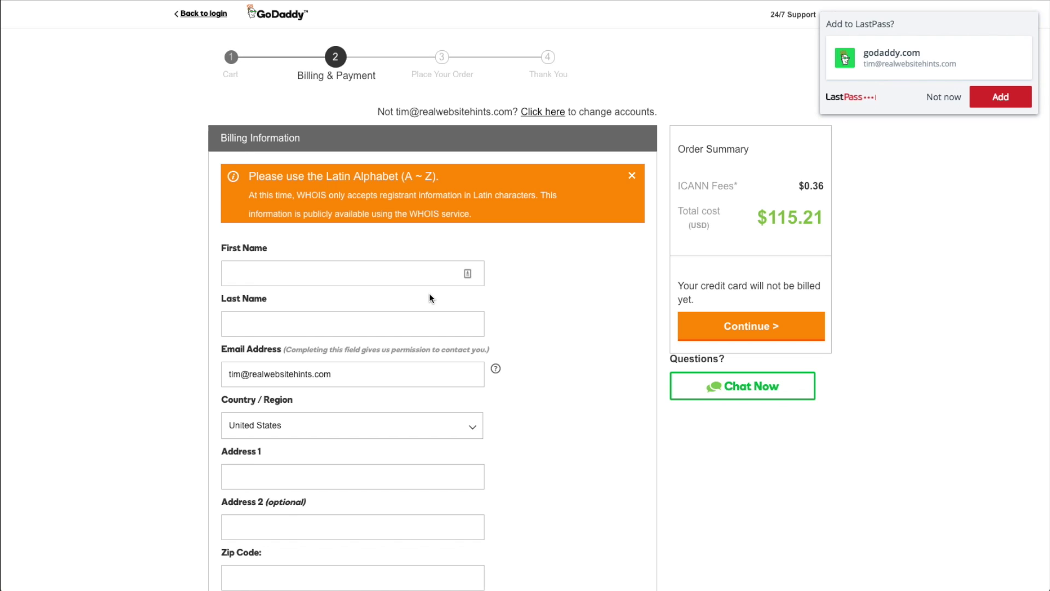
{"action": "left_click", "coordinate": [416, 282]}
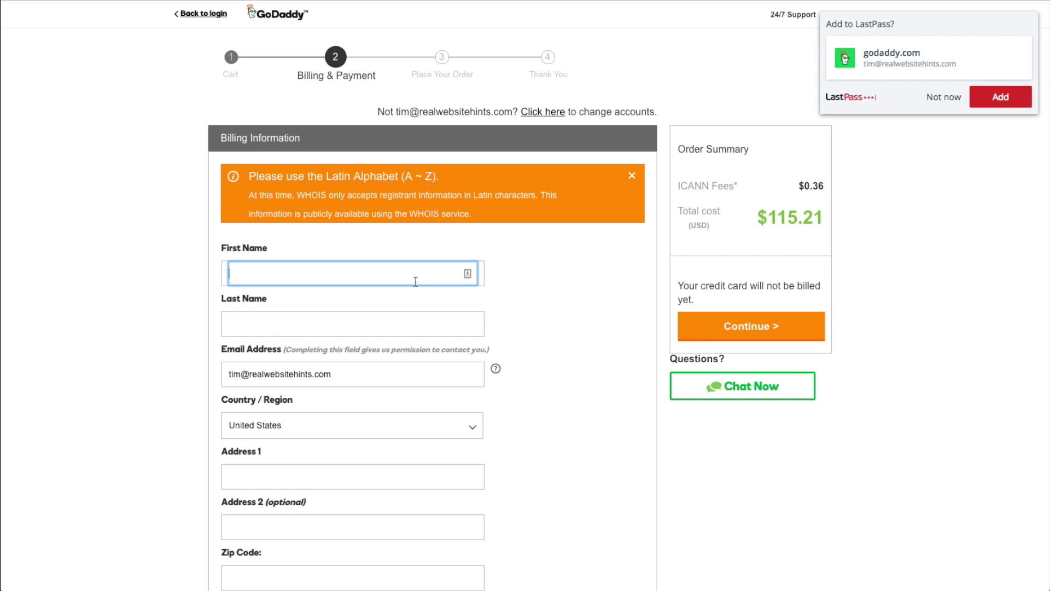
Enter the billing first name, complete the order, and start Managed WordPress setup.
{"action": "type", "text": "Timothy"}
{"action": "key", "text": "Tab"}
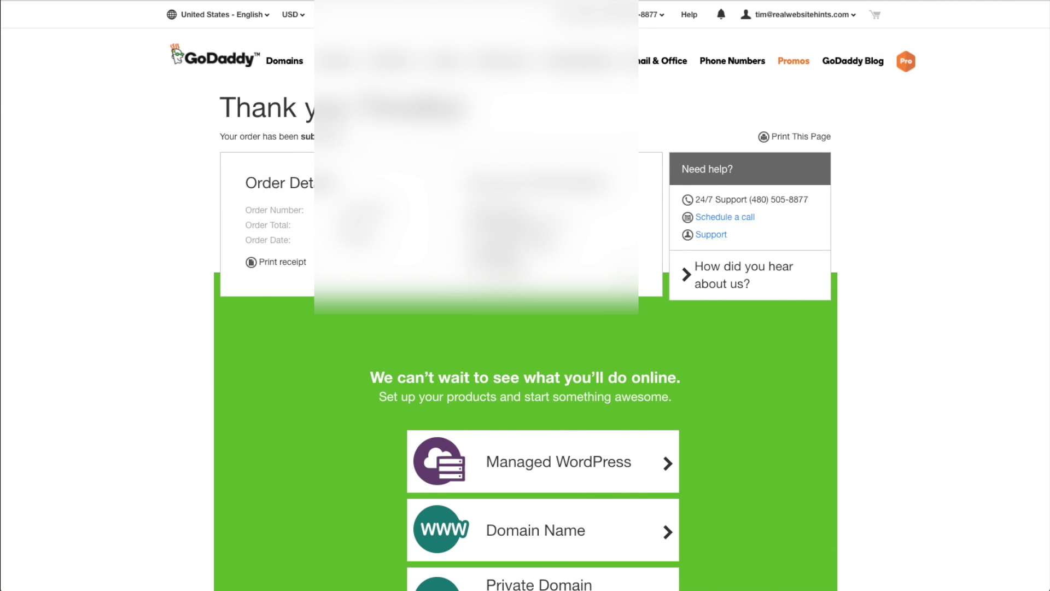
{"action": "scroll", "coordinate": [642, 262], "scroll_direction": "down", "scroll_amount": 5}
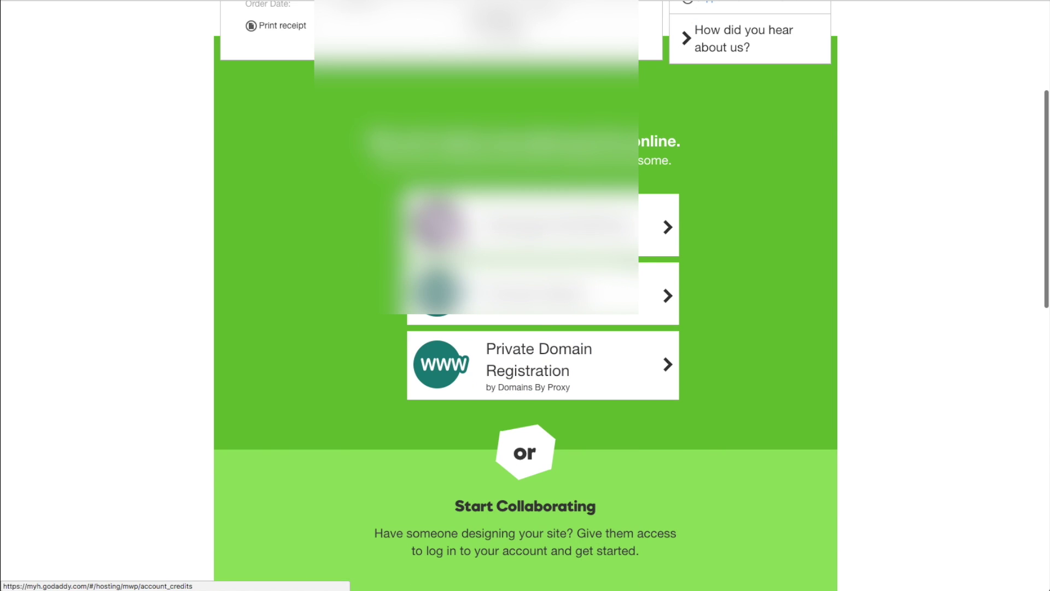
{"action": "scroll", "coordinate": [645, 273], "scroll_direction": "down", "scroll_amount": 5}
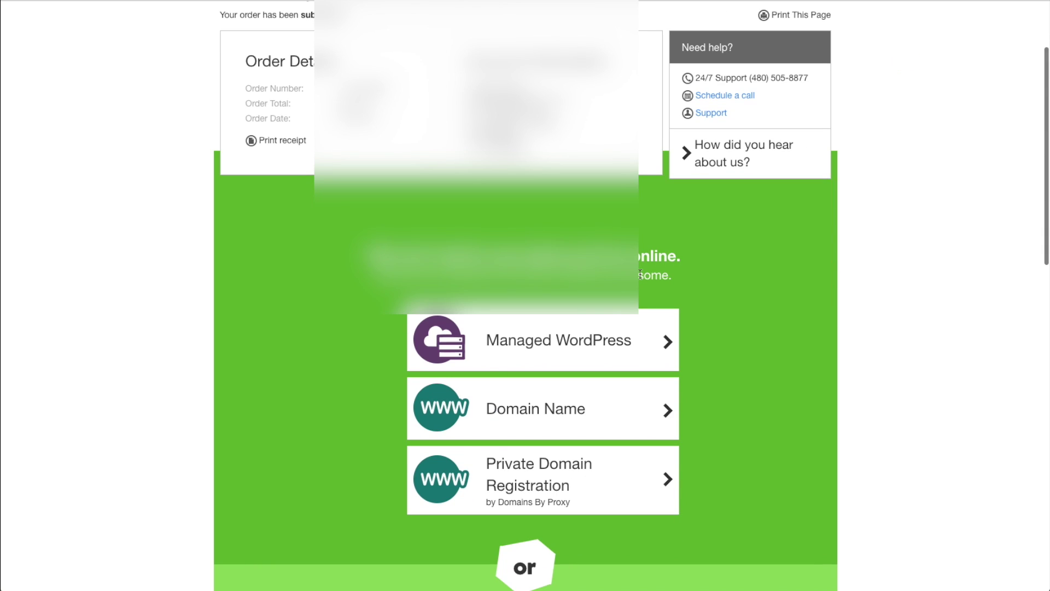
{"action": "left_click", "coordinate": [538, 342]}
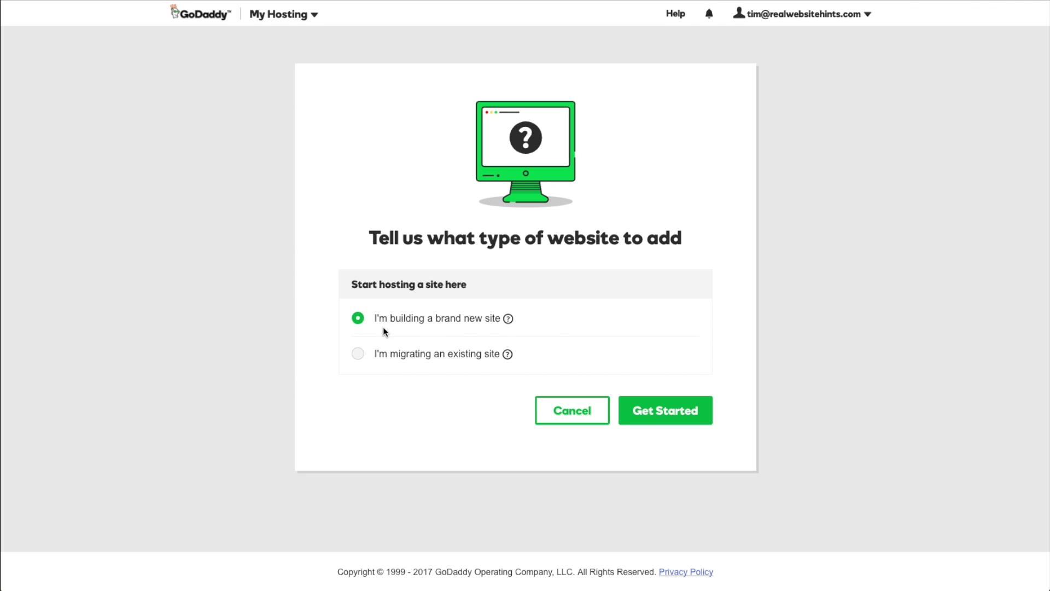
Choose to build a brand new site with realtestsite.com as the website domain.
{"action": "left_click", "coordinate": [358, 318]}
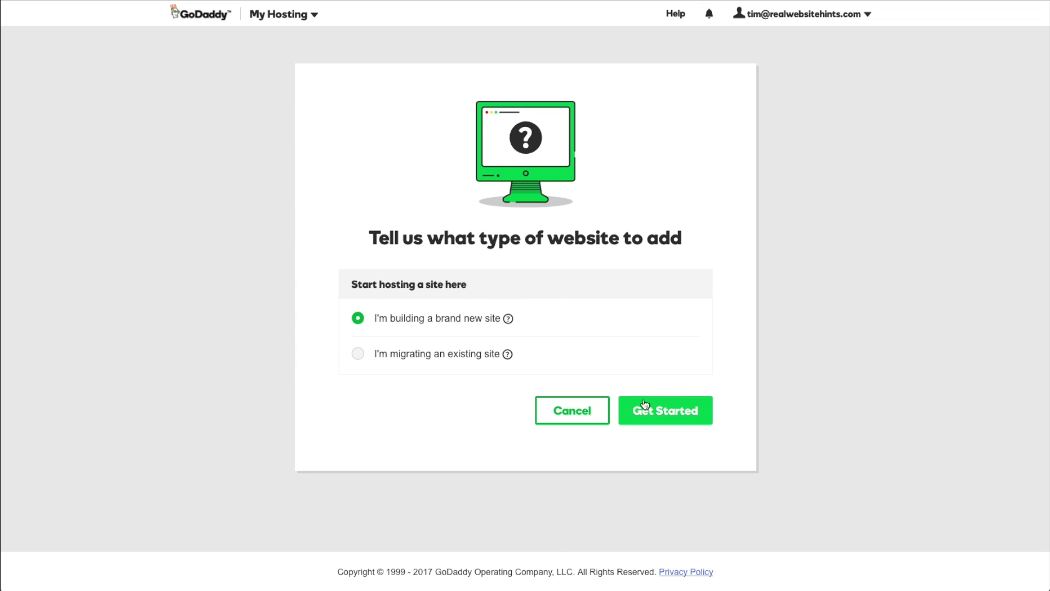
{"action": "left_click", "coordinate": [646, 411]}
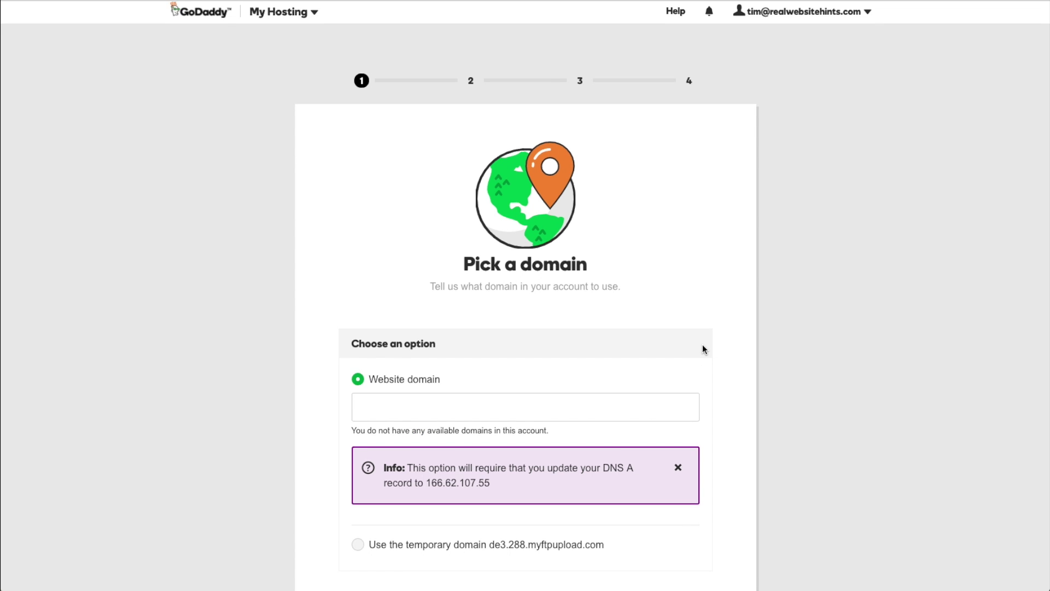
{"action": "scroll", "coordinate": [702, 343], "scroll_direction": "down", "scroll_amount": 3}
{"action": "left_click", "coordinate": [516, 255]}
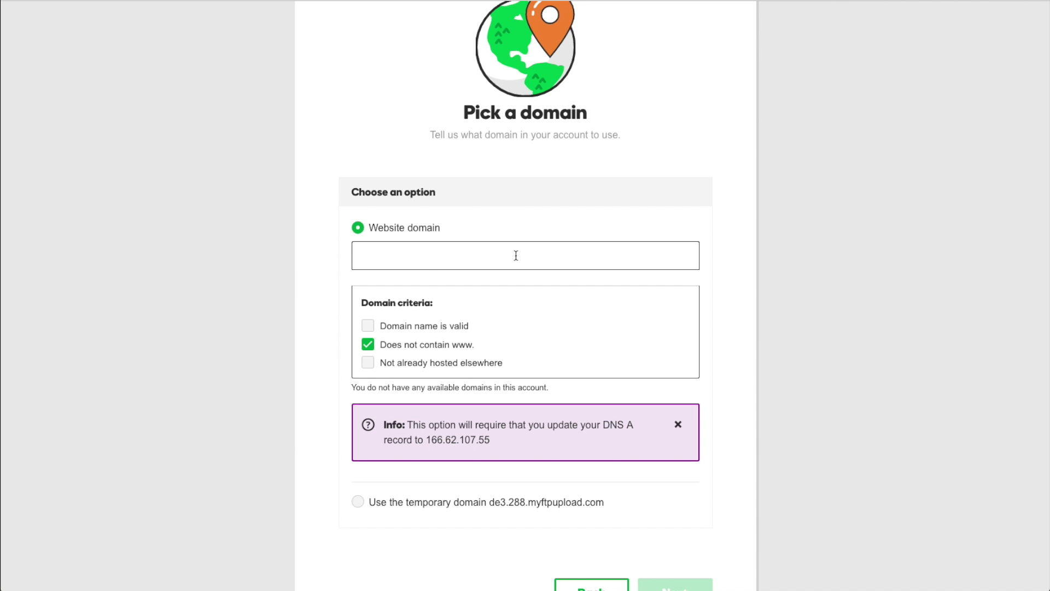
{"action": "type", "text": "realtestsite.com"}
{"action": "scroll", "coordinate": [667, 442], "scroll_direction": "down", "scroll_amount": 1}
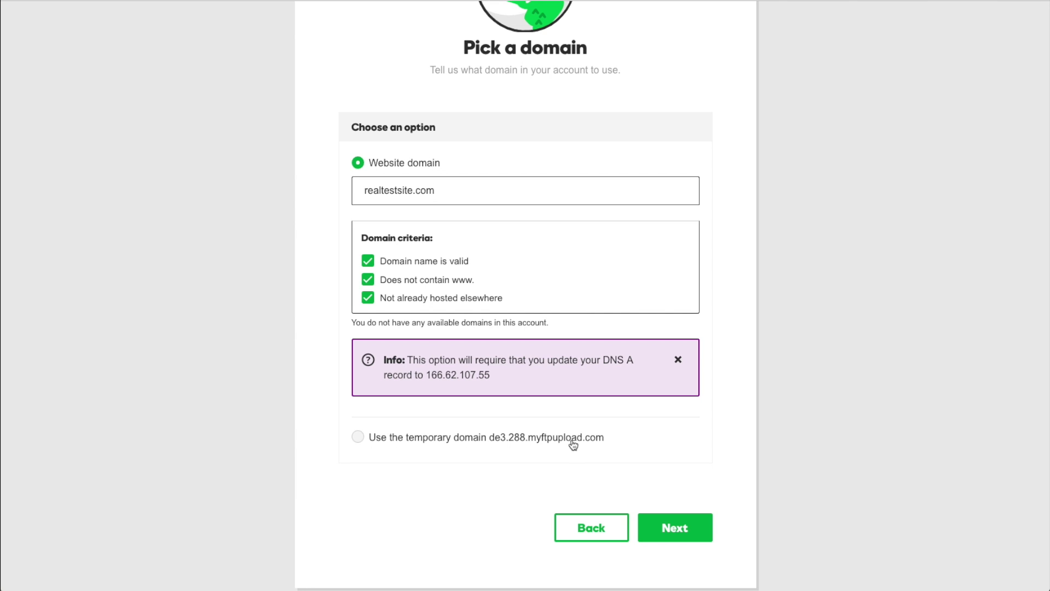
{"action": "left_click", "coordinate": [688, 528]}
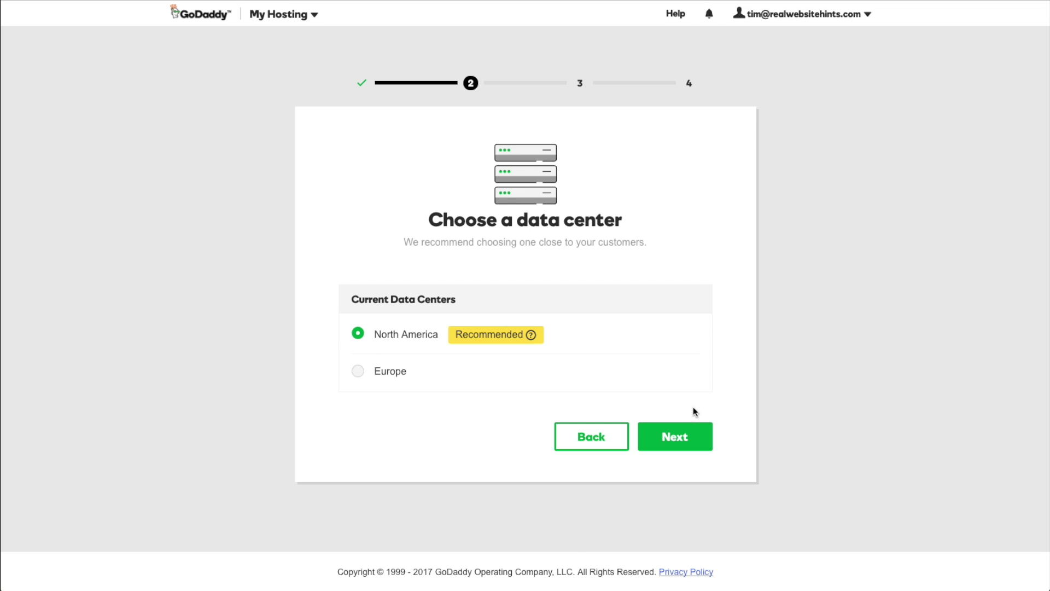
Keep the North America data center and enter a WordPress username.
{"action": "left_click", "coordinate": [676, 437]}
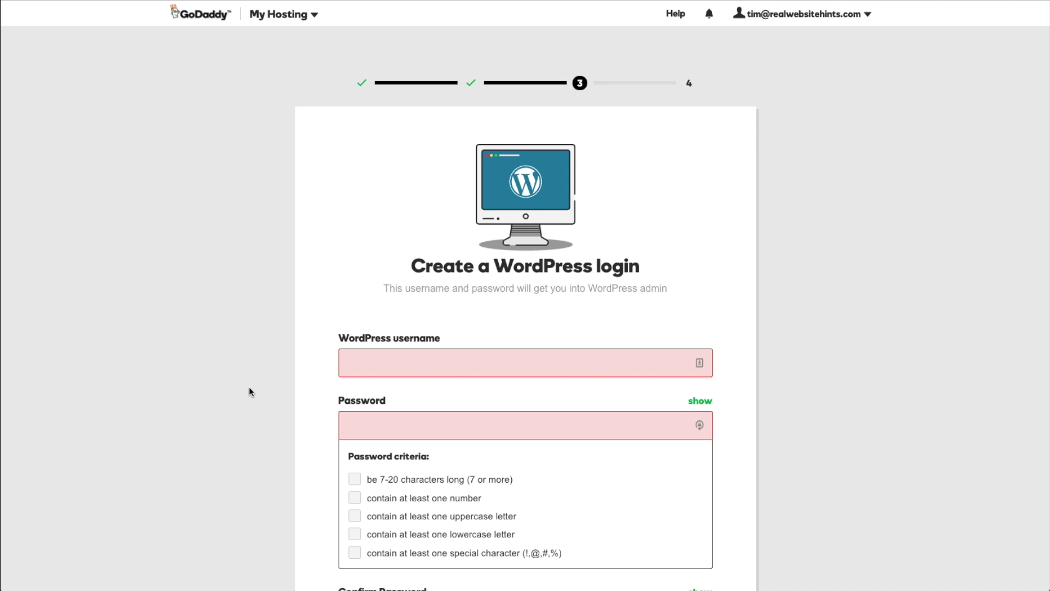
{"action": "left_click", "coordinate": [248, 391]}
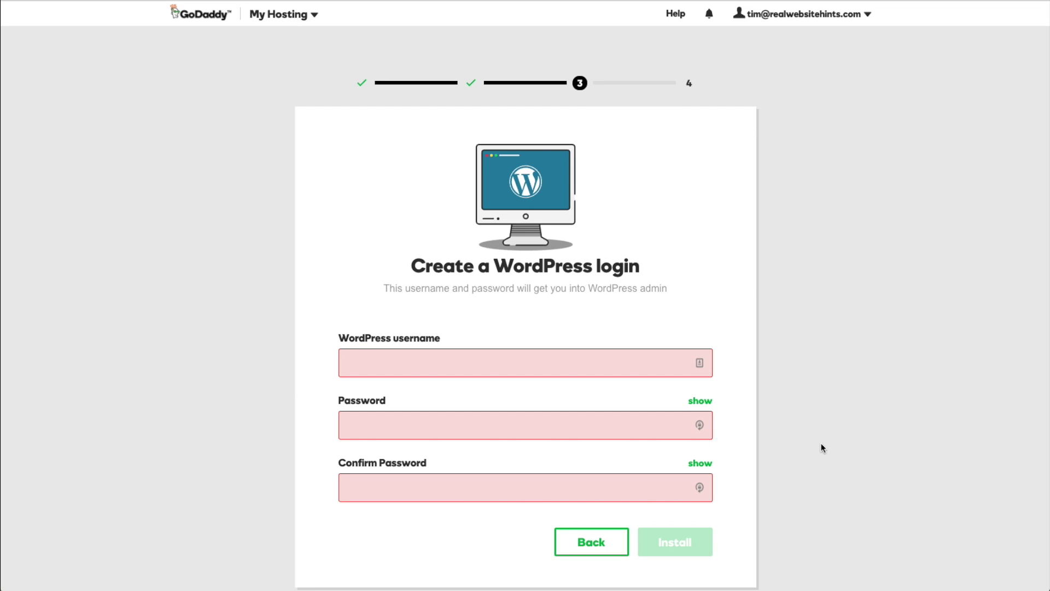
{"action": "left_click", "coordinate": [543, 365]}
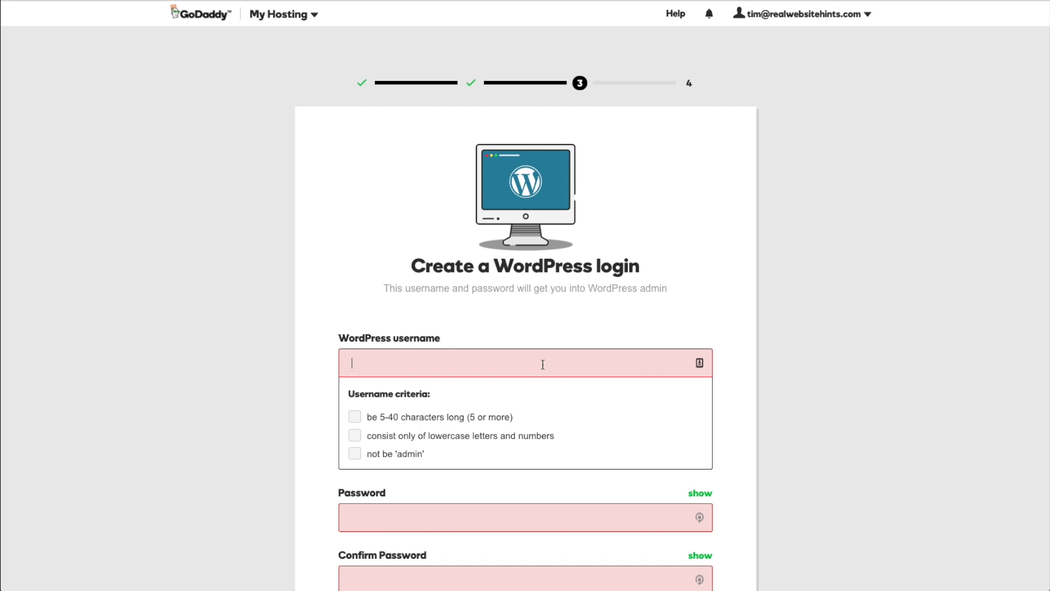
{"action": "type", "text": "timrwh"}
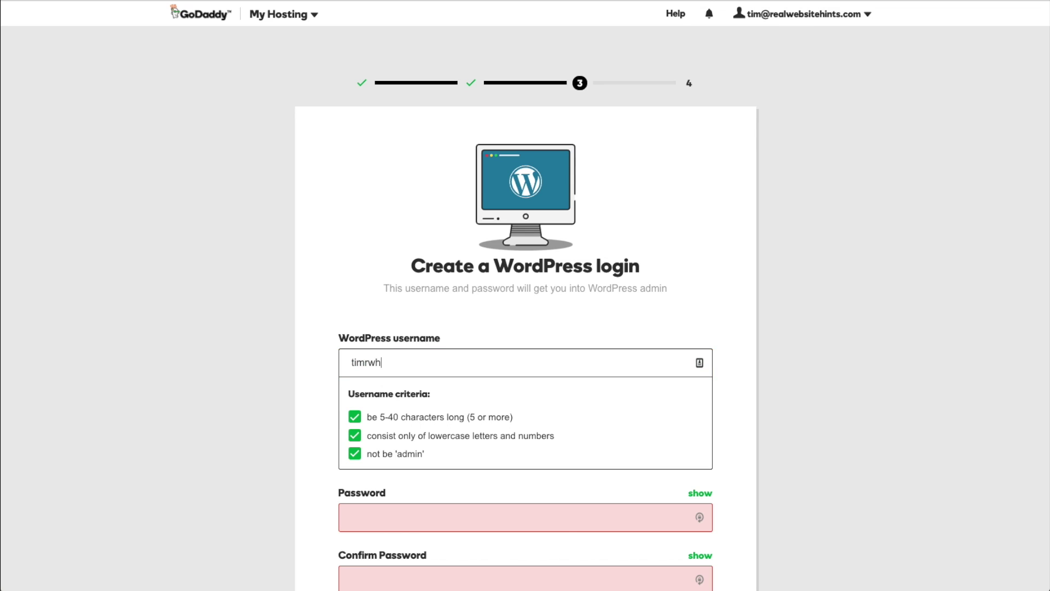
{"action": "key", "text": "Tab"}
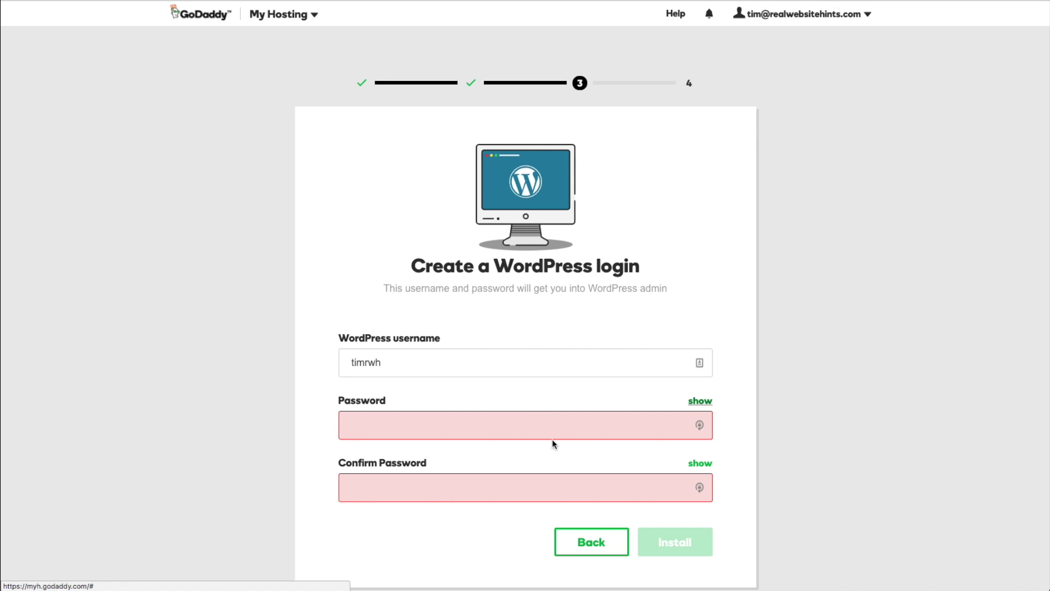
Fill both password fields with a LastPass-generated password and install WordPress.
{"action": "left_click", "coordinate": [545, 426]}
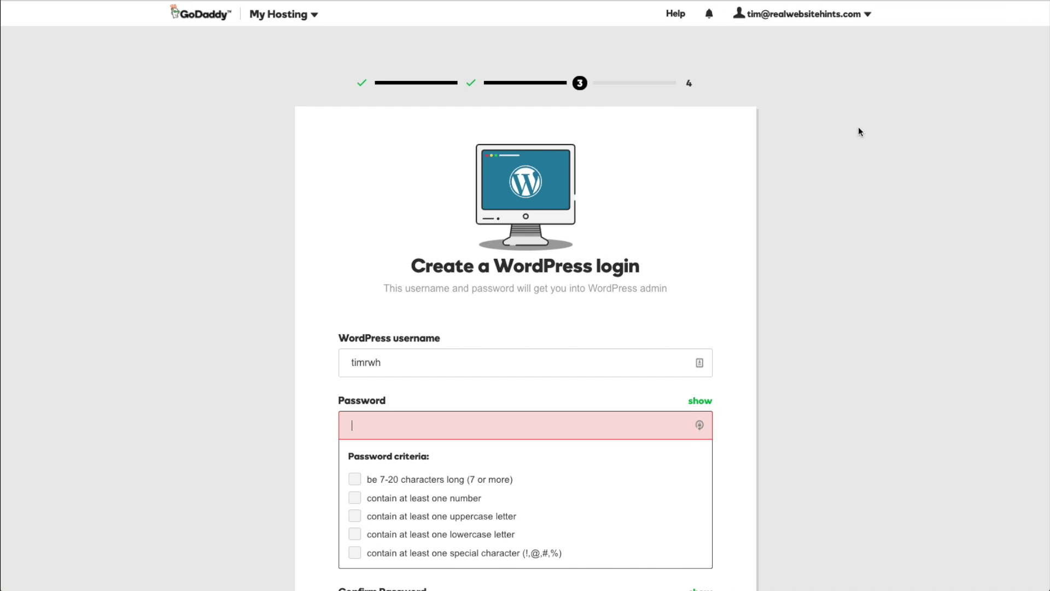
{"action": "left_click", "coordinate": [700, 426]}
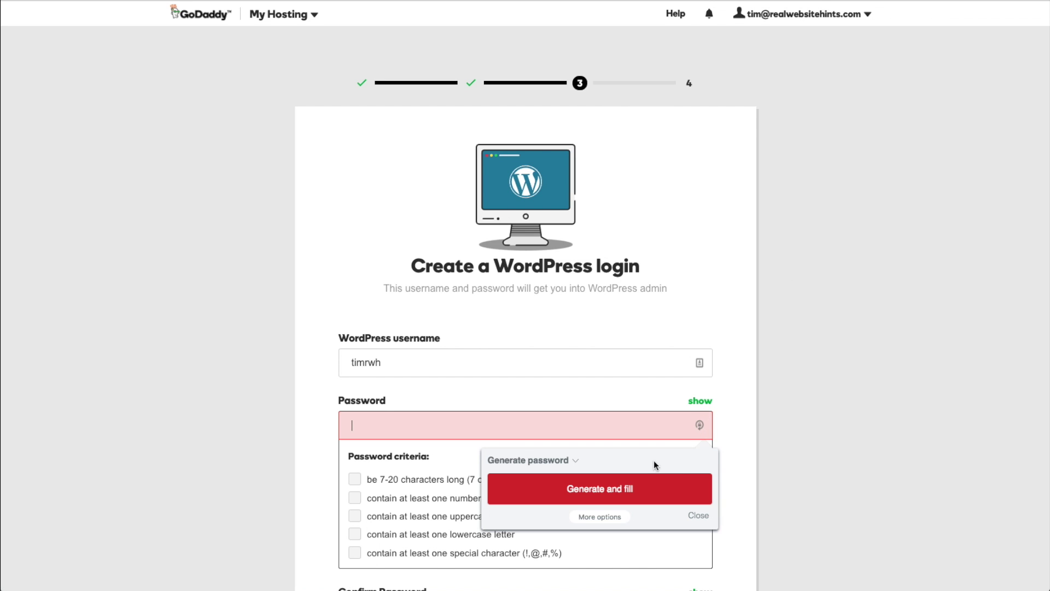
{"action": "left_click", "coordinate": [602, 489]}
{"action": "left_click", "coordinate": [414, 519]}
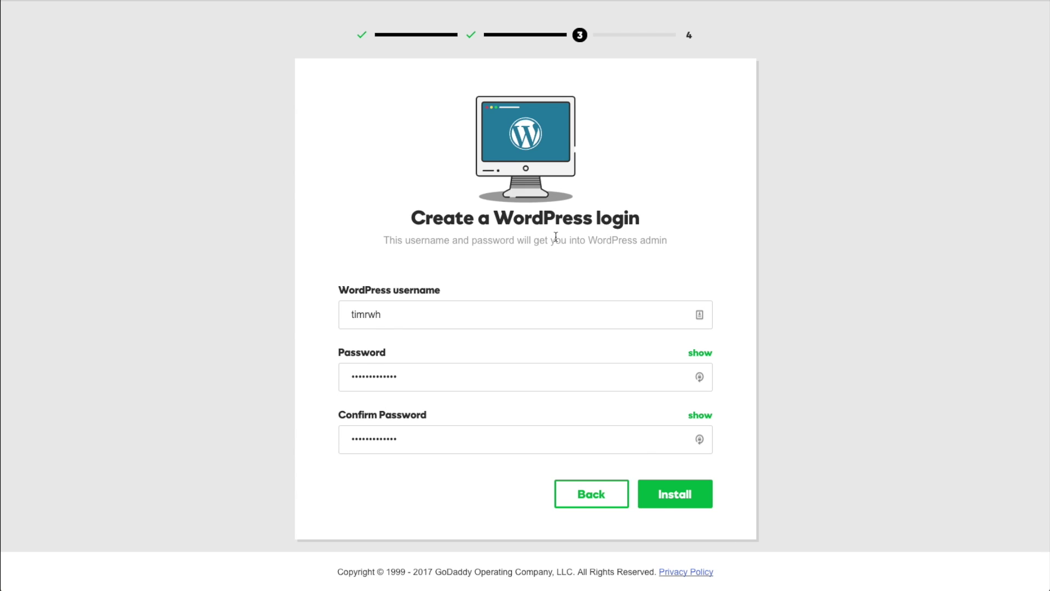
{"action": "left_click", "coordinate": [656, 494]}
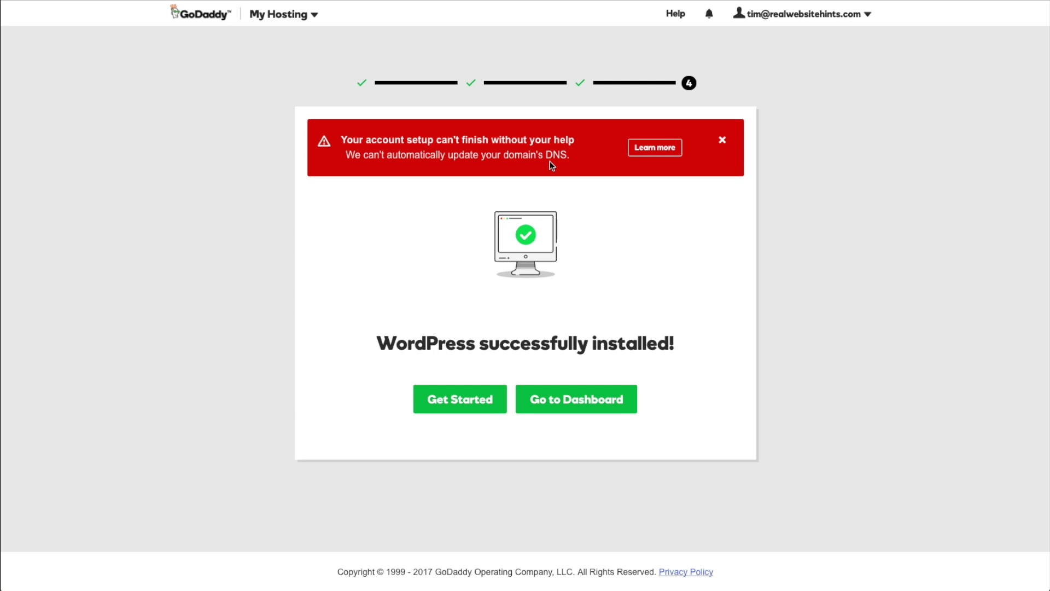
Open the Learn more instructions for updating the domain's DNS.
{"action": "left_click", "coordinate": [648, 149]}
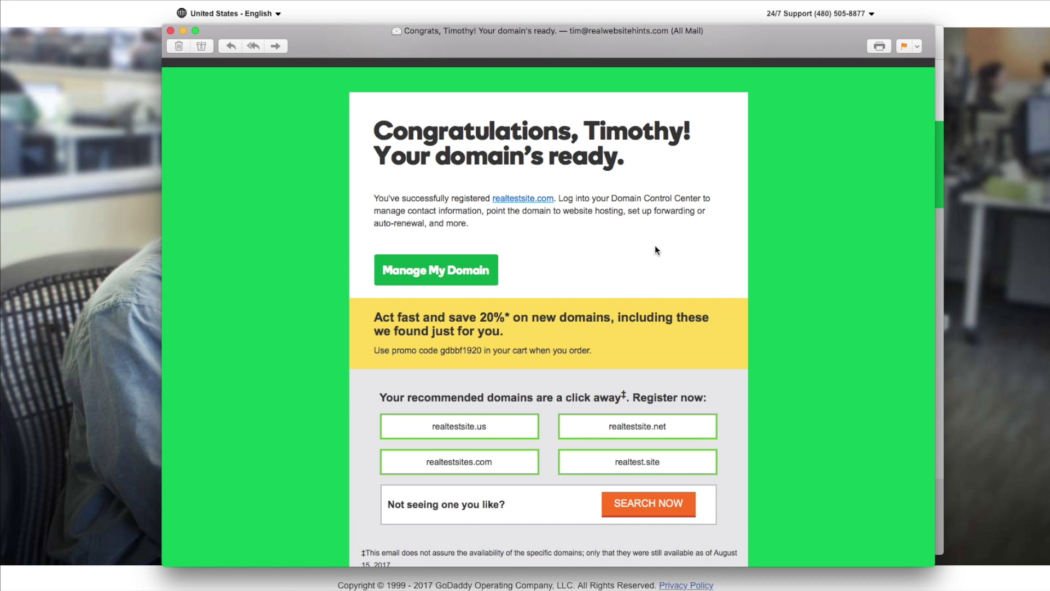
Dismiss the mail window, sign in to GoDaddy, and open realtestsite.com from My Domains.
{"action": "left_click", "coordinate": [170, 31]}
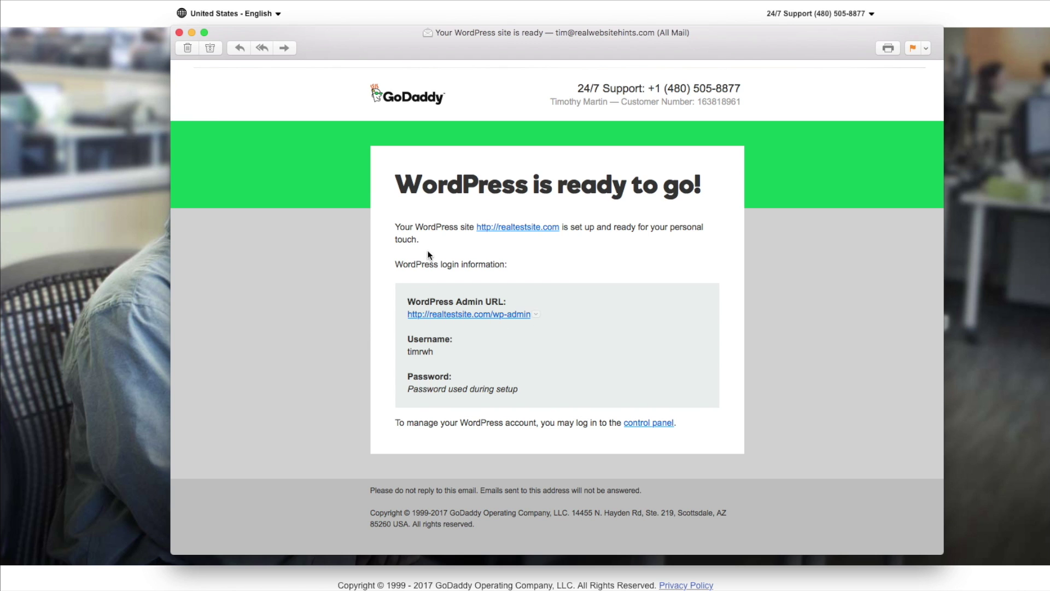
{"action": "left_click", "coordinate": [180, 33]}
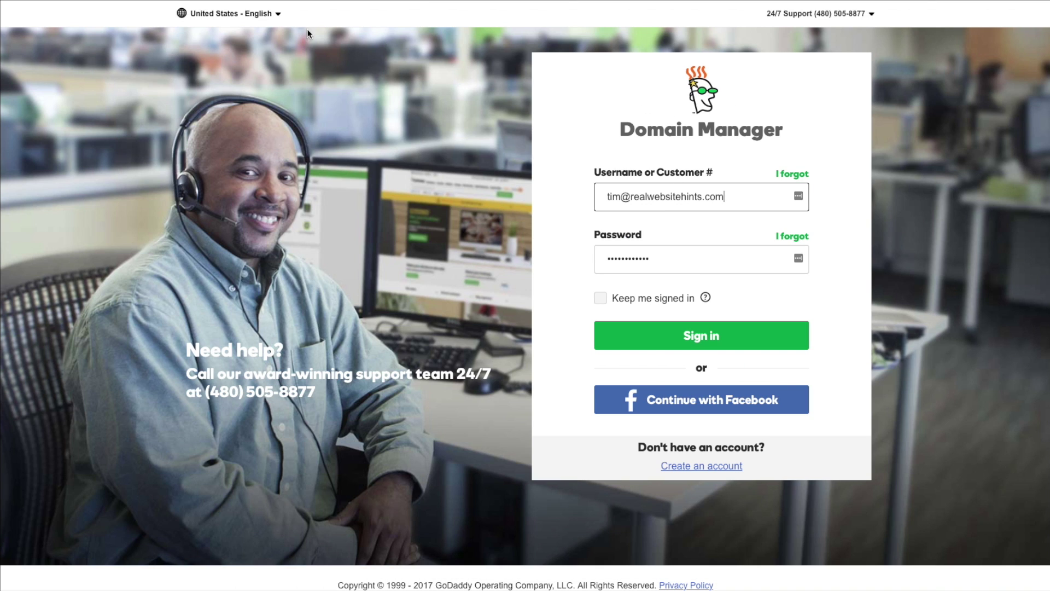
{"action": "left_click", "coordinate": [707, 334]}
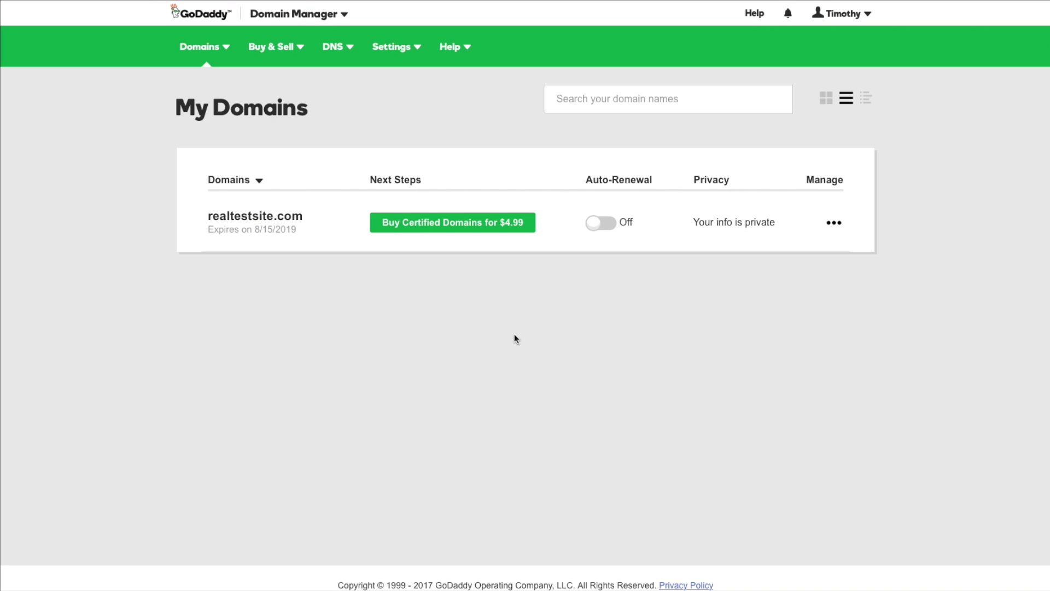
{"action": "left_click", "coordinate": [237, 217]}
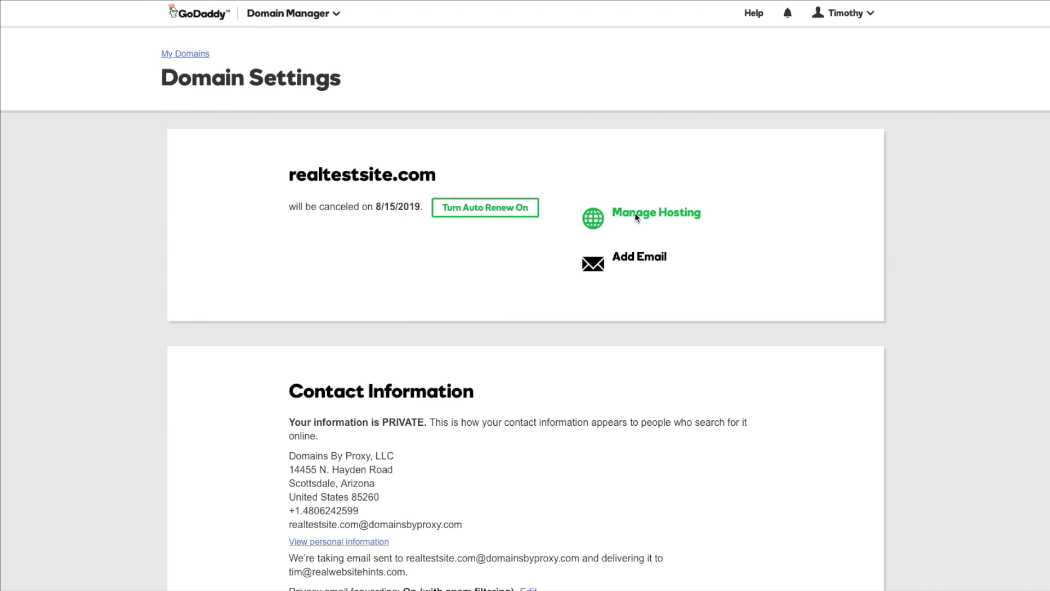
Go to Manage Hosting for realtestsite.com and launch WP Admin in a new tab.
{"action": "left_click", "coordinate": [634, 213]}
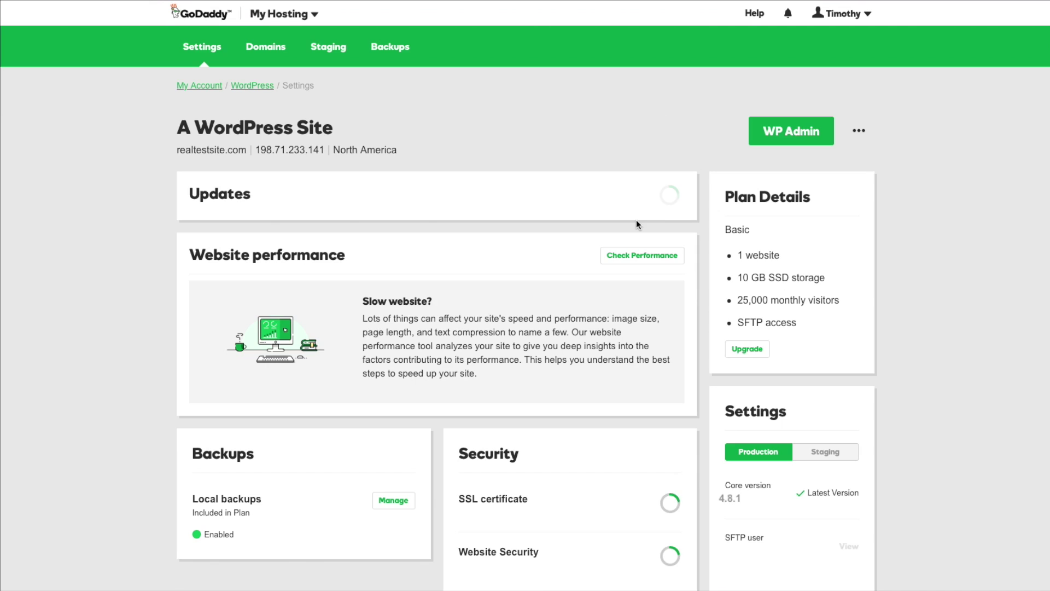
{"action": "left_click", "coordinate": [783, 133]}
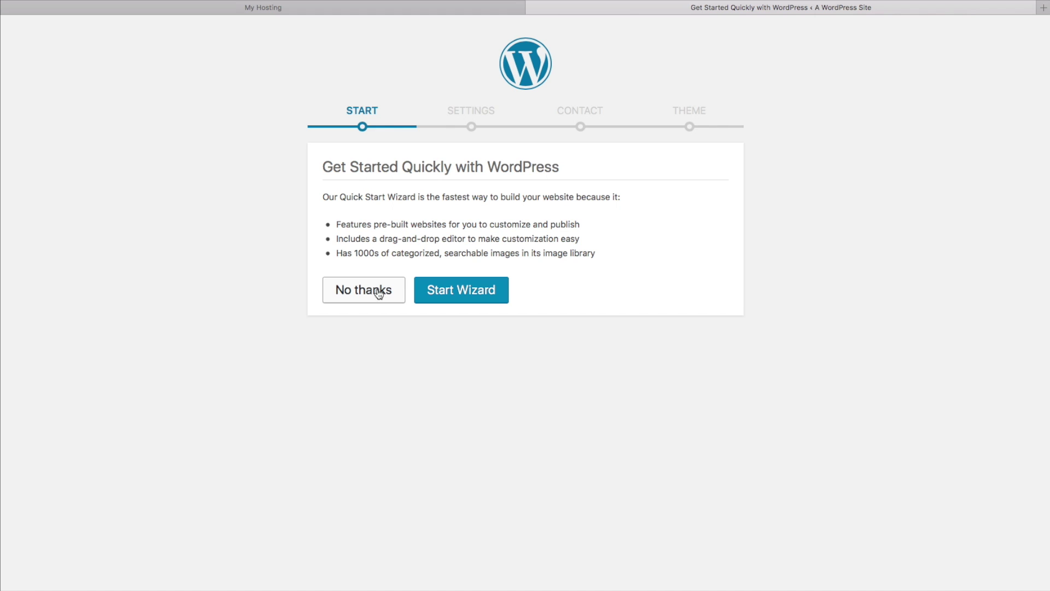
Decline the Quick Start Wizard with No thanks and confirm manual WordPress setup.
{"action": "left_click", "coordinate": [377, 291]}
{"action": "left_click", "coordinate": [640, 322]}
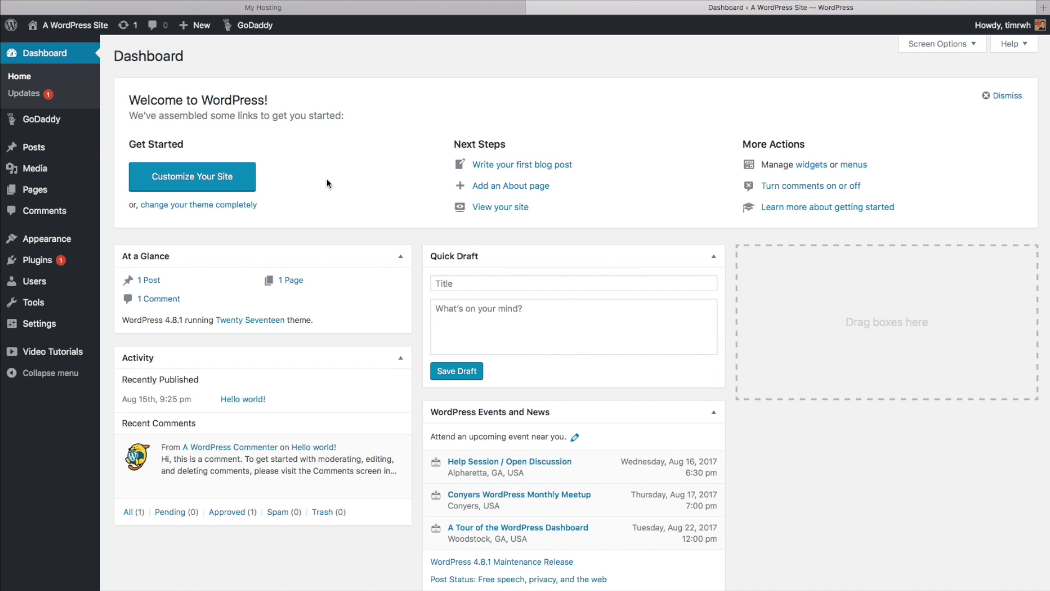
Trash the 'Hello world!' post from Posts and the 'Sample Page' from Pages.
{"action": "left_click", "coordinate": [47, 152]}
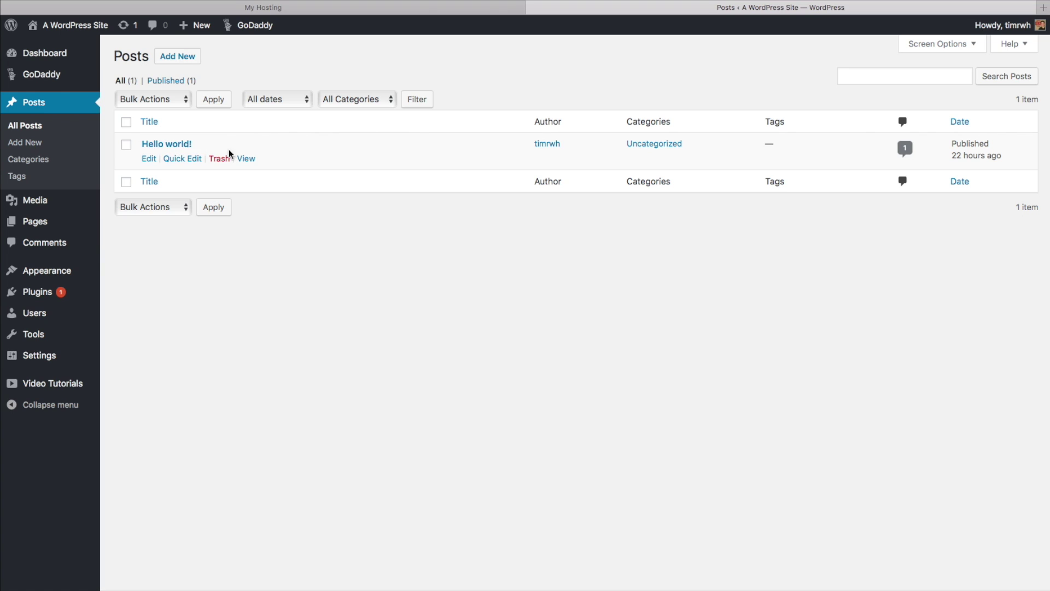
{"action": "left_click", "coordinate": [216, 159]}
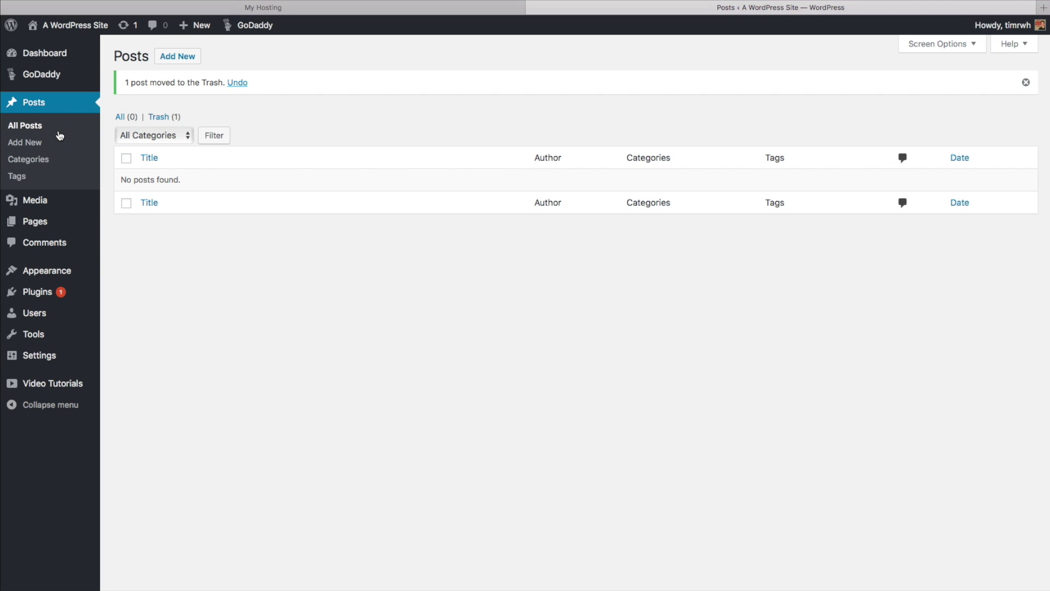
{"action": "mouse_move", "coordinate": [55, 221]}
{"action": "left_click", "coordinate": [34, 221]}
{"action": "left_click", "coordinate": [126, 145]}
{"action": "left_click", "coordinate": [220, 159]}
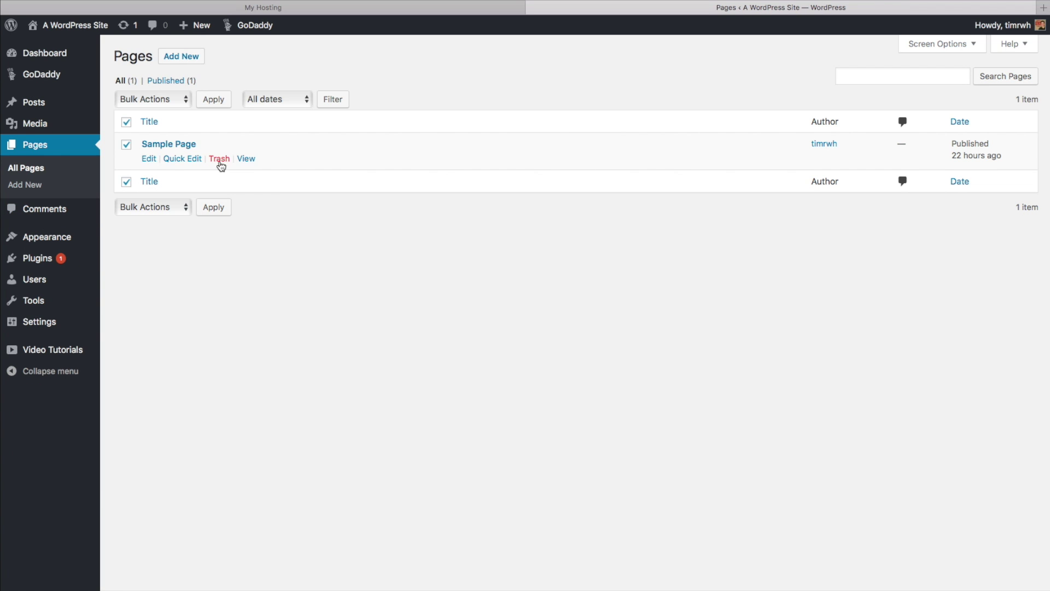
{"action": "mouse_move", "coordinate": [48, 261]}
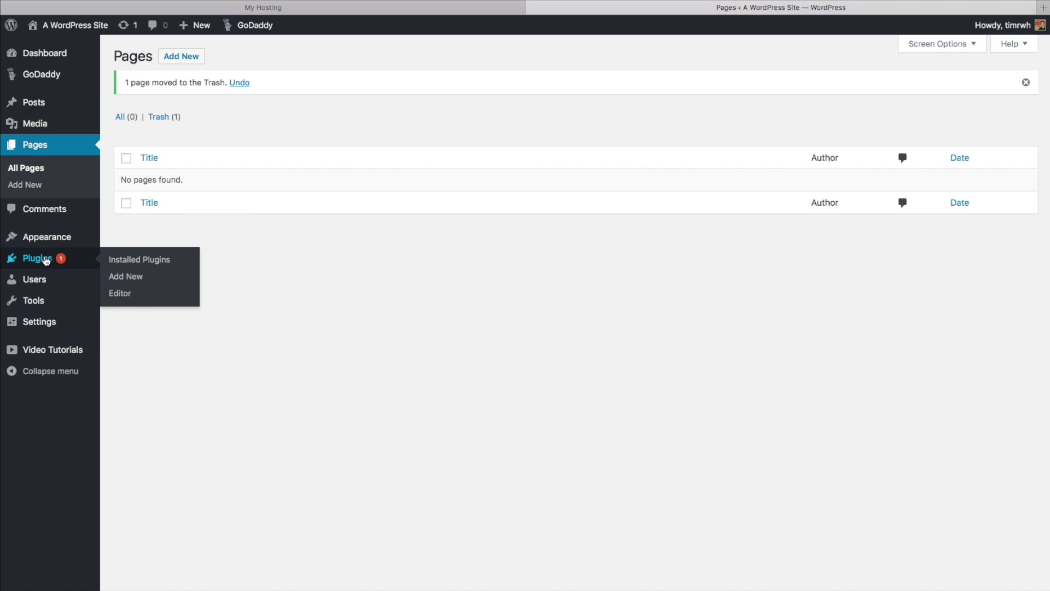
Show Installed Plugins to see Akismet, GoDaddy Email Marketing and WP101 Video Tutorials.
{"action": "left_click", "coordinate": [150, 259]}
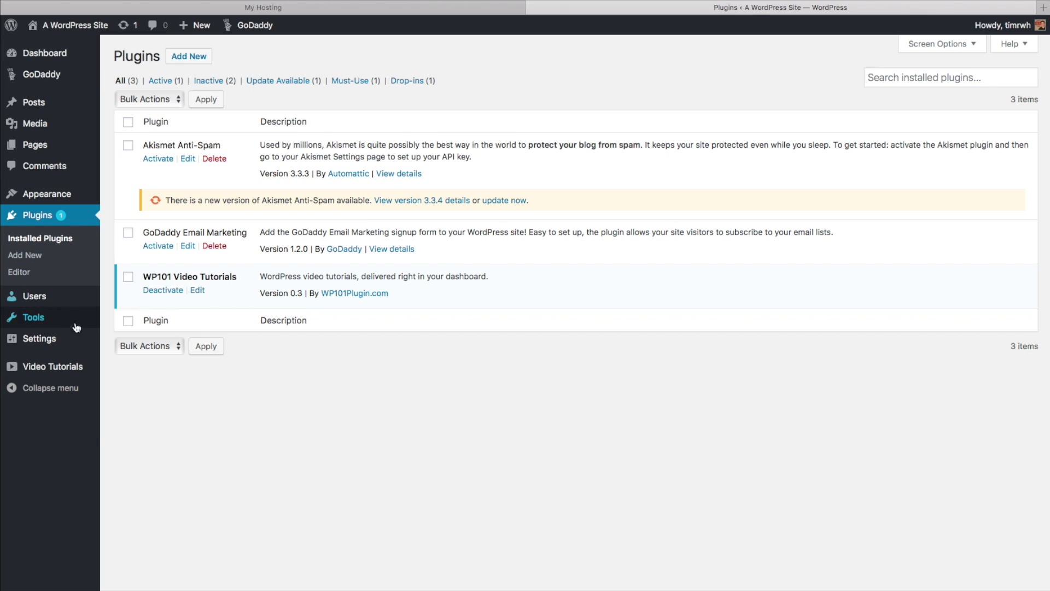
In General Settings, change the site title to 'Real Test Site'.
{"action": "mouse_move", "coordinate": [59, 344]}
{"action": "left_click", "coordinate": [58, 343]}
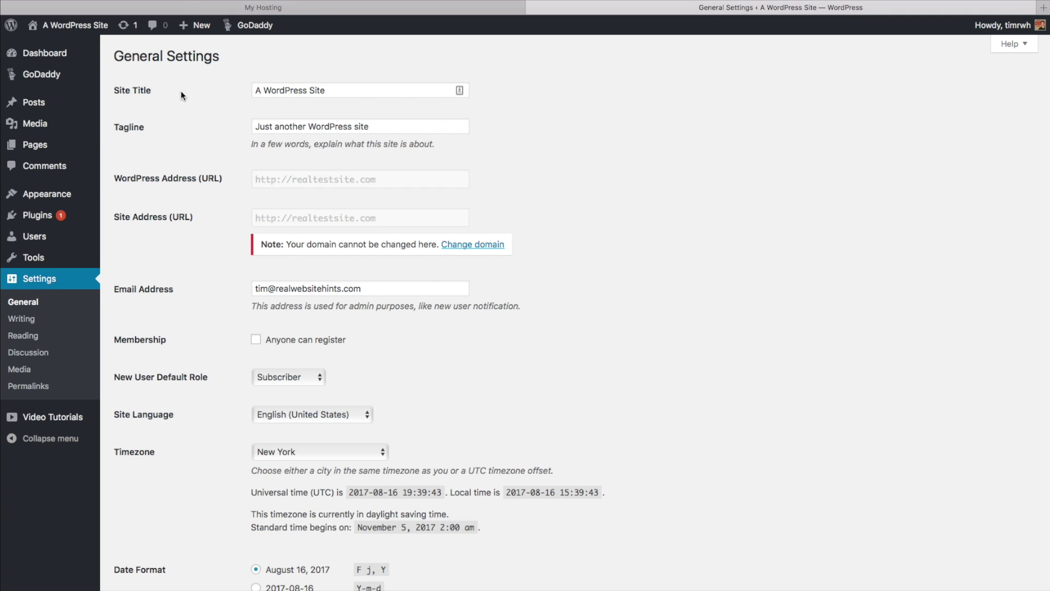
{"action": "triple_click", "coordinate": [296, 91]}
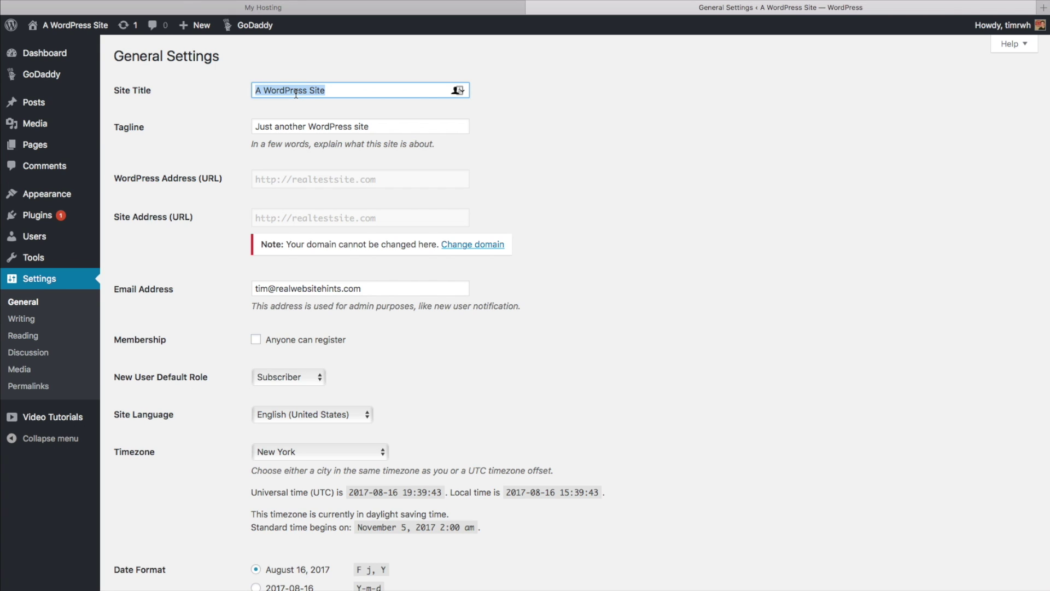
{"action": "type", "text": "Real Ts"}
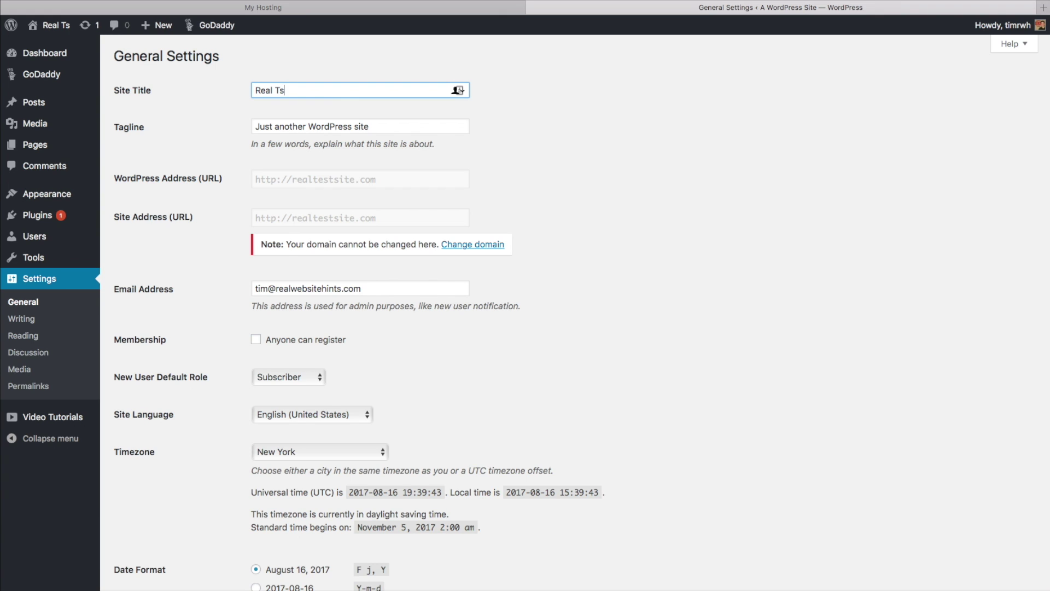
{"action": "key", "text": "BackSpace"}
{"action": "type", "text": "est Site"}
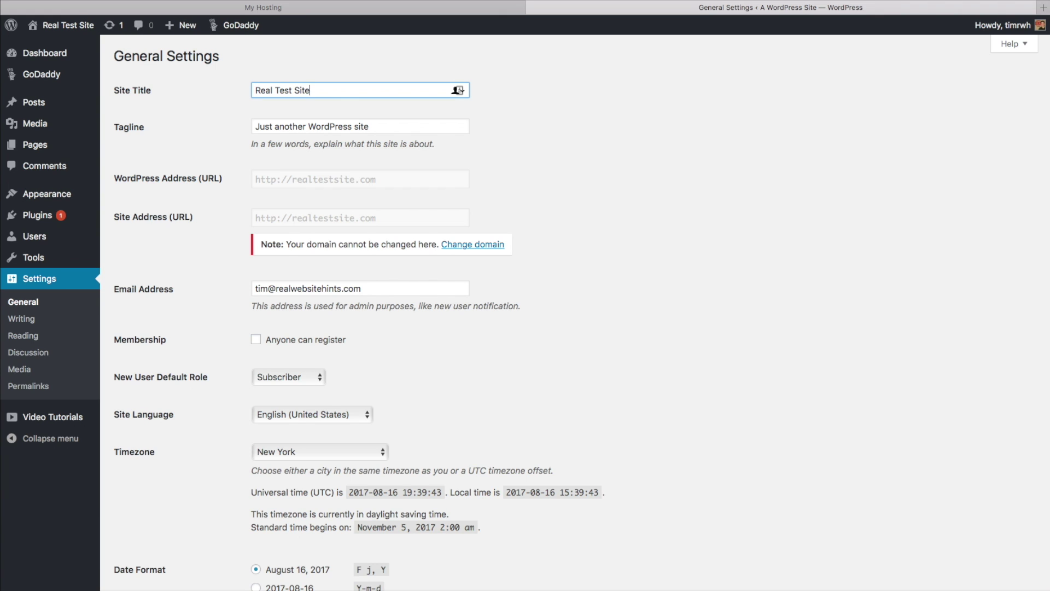
Set the tagline to 'Testing WordPress Installs' and save the general settings.
{"action": "left_click", "coordinate": [333, 127]}
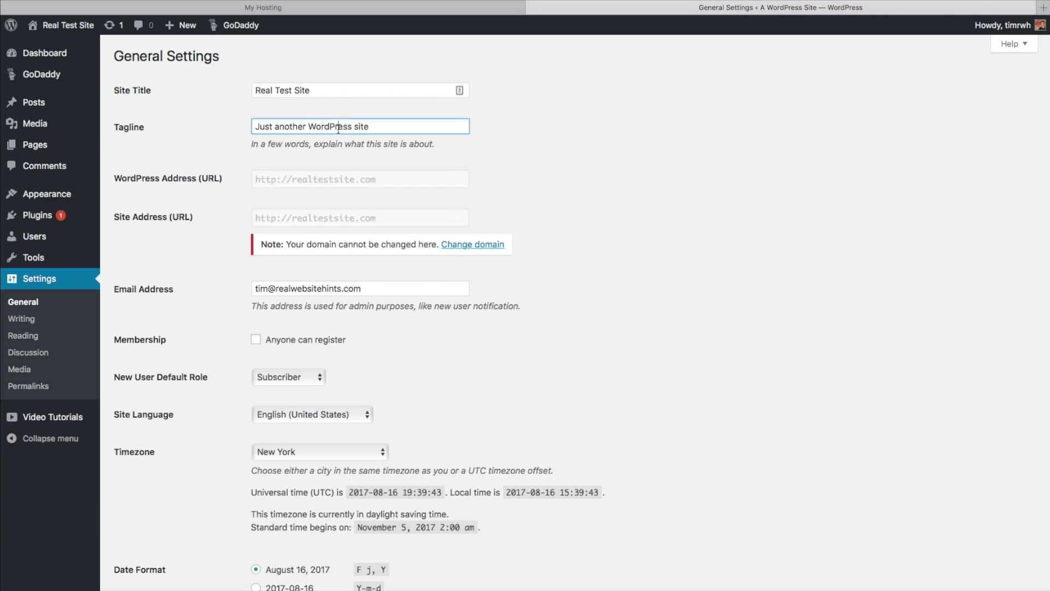
{"action": "triple_click", "coordinate": [338, 127]}
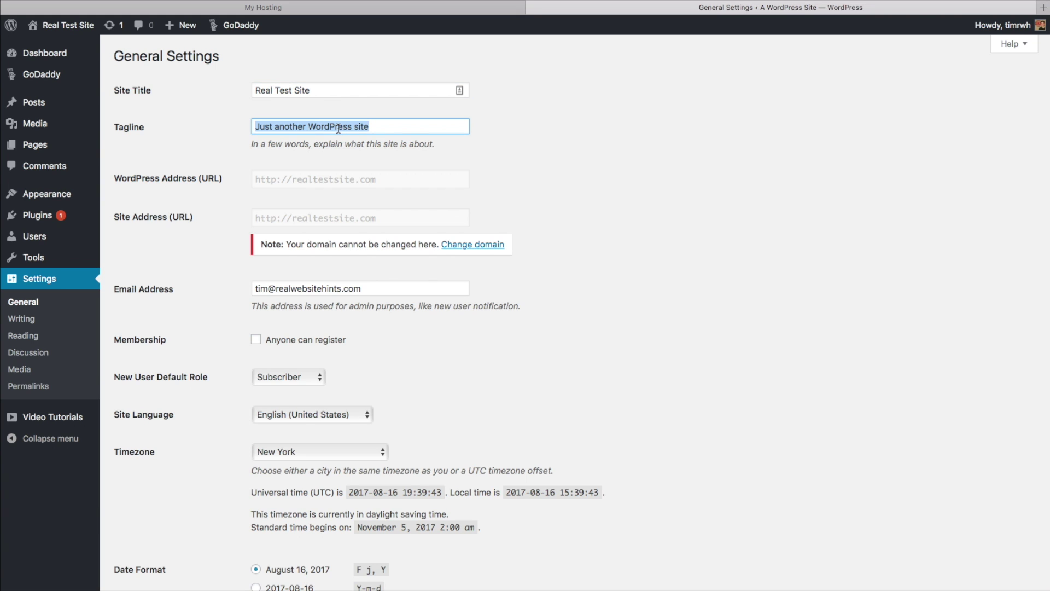
{"action": "type", "text": "Testing WordPress Installs"}
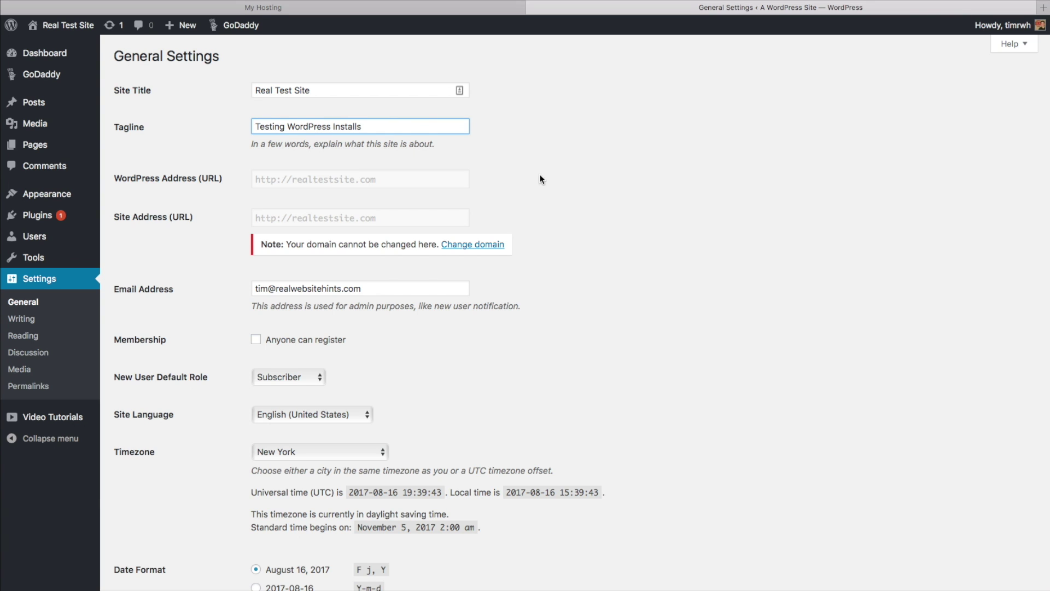
{"action": "scroll", "coordinate": [534, 188], "scroll_direction": "down", "scroll_amount": 2}
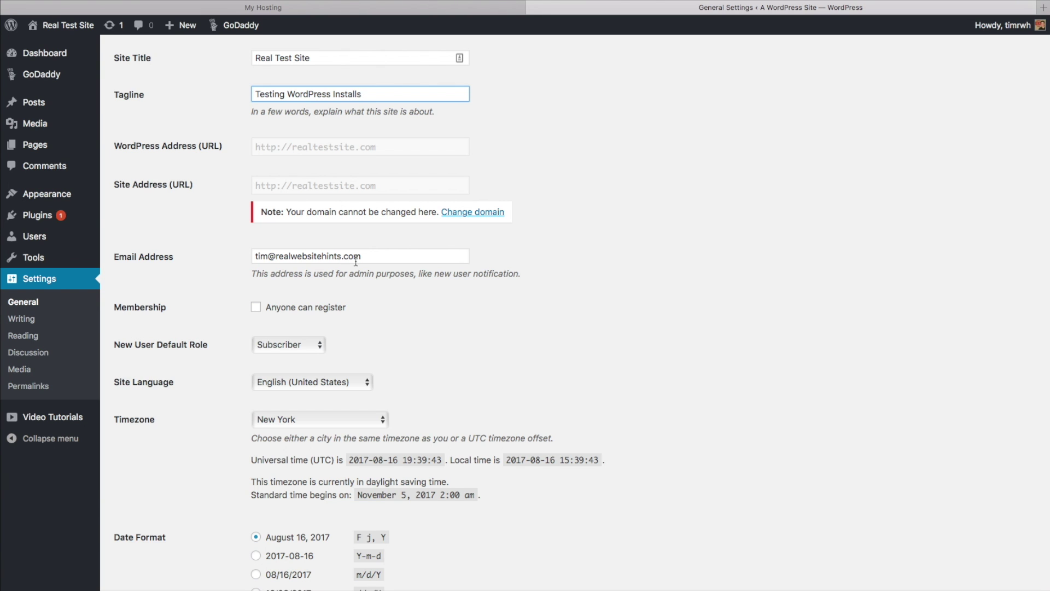
{"action": "scroll", "coordinate": [355, 262], "scroll_direction": "down", "scroll_amount": 5}
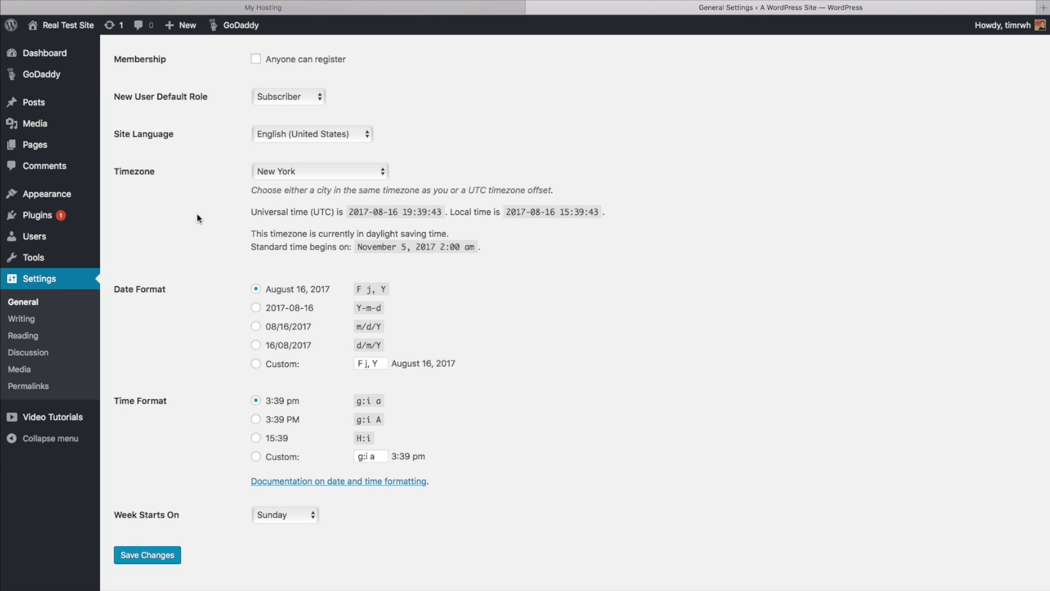
{"action": "left_click", "coordinate": [163, 557]}
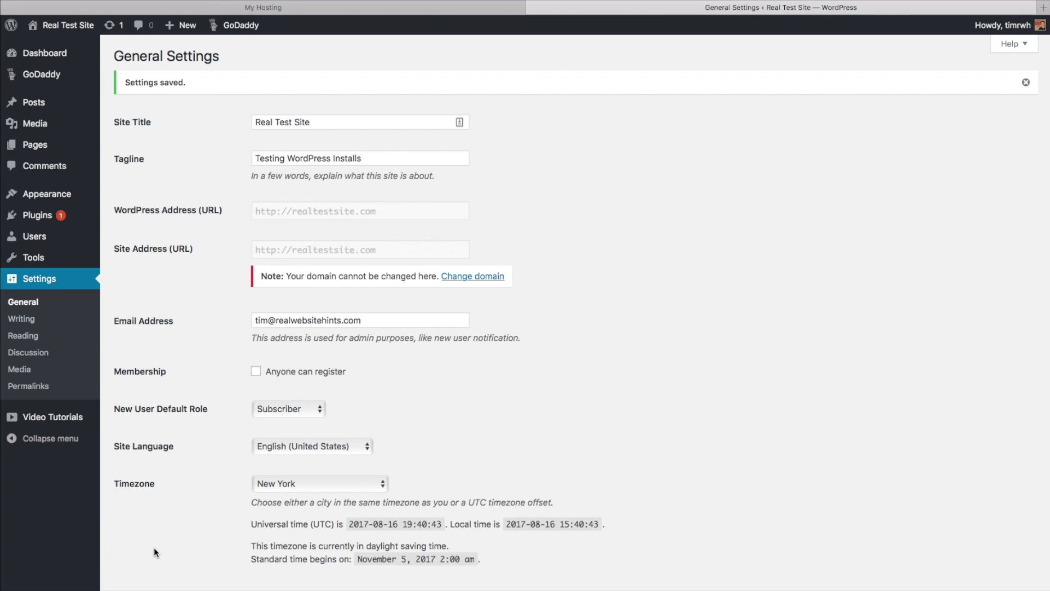
{"action": "left_click", "coordinate": [30, 303]}
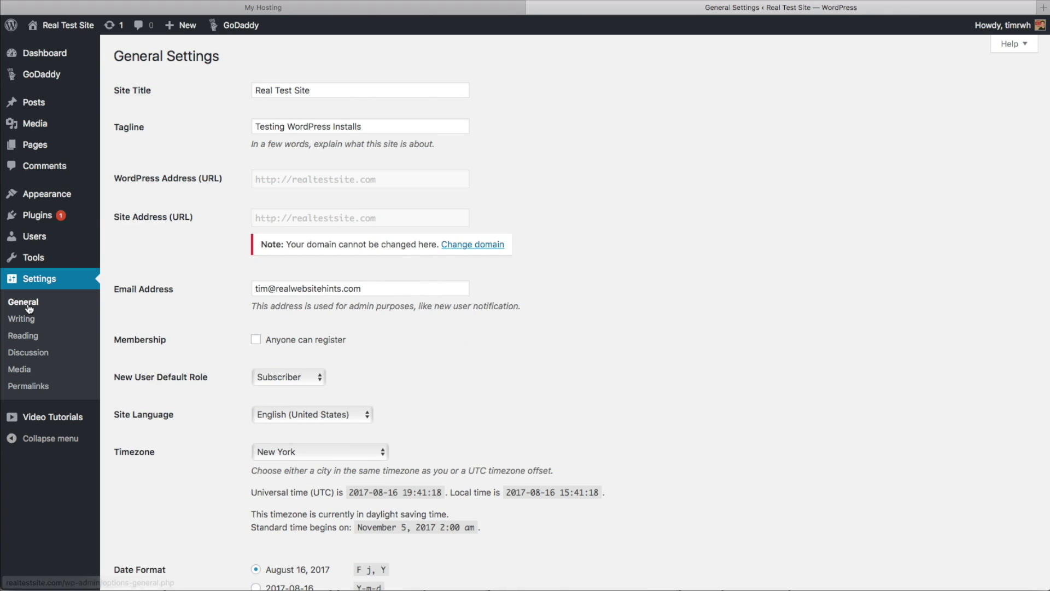
Check the Reading settings, keep New York as the timezone, then go to Permalinks.
{"action": "left_click", "coordinate": [24, 337]}
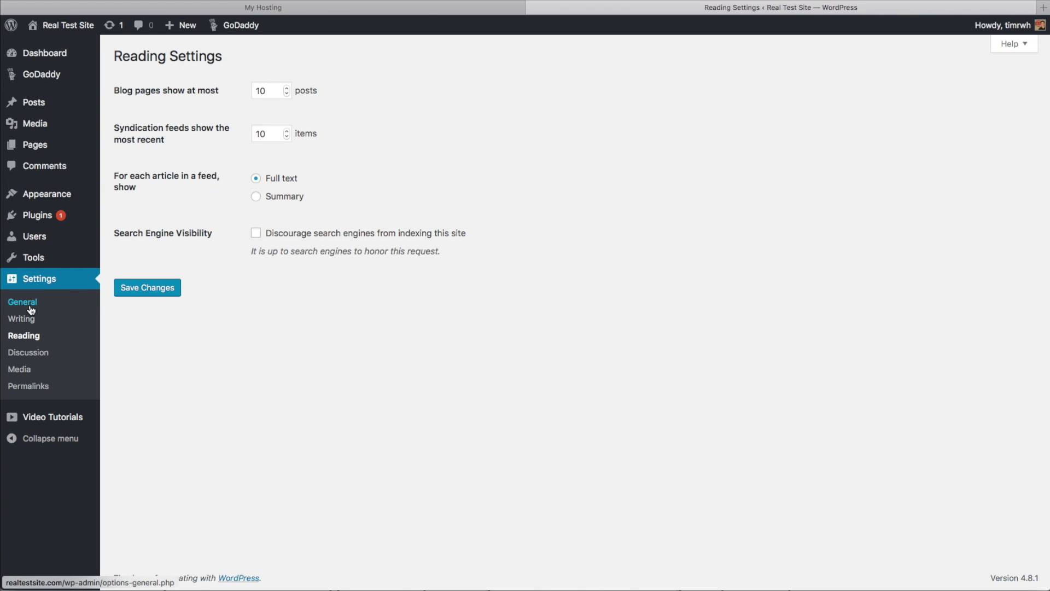
{"action": "left_click", "coordinate": [15, 302]}
{"action": "scroll", "coordinate": [303, 159], "scroll_direction": "down", "scroll_amount": 5}
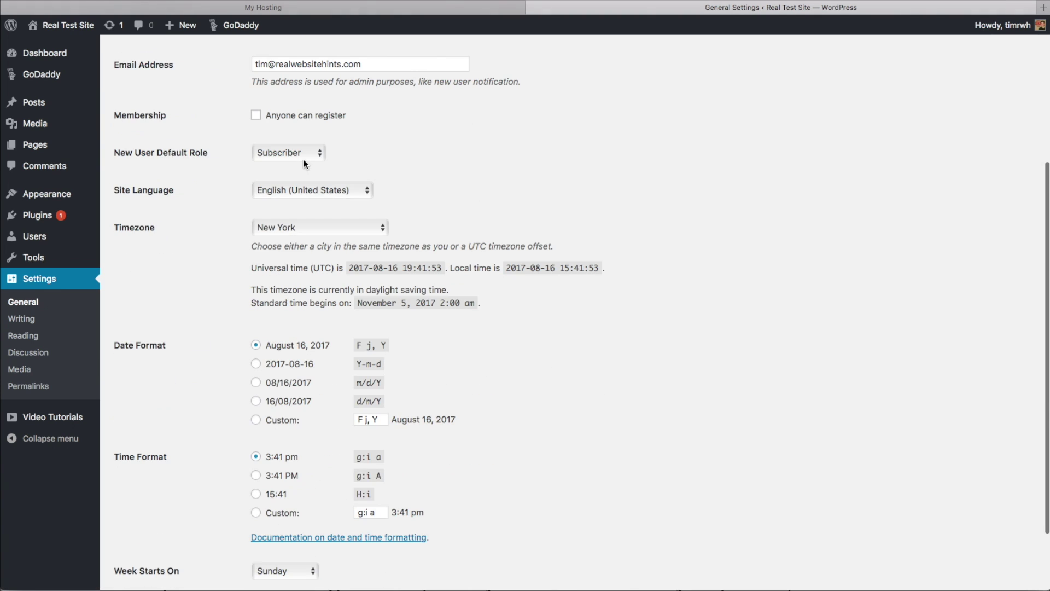
{"action": "left_click", "coordinate": [382, 229]}
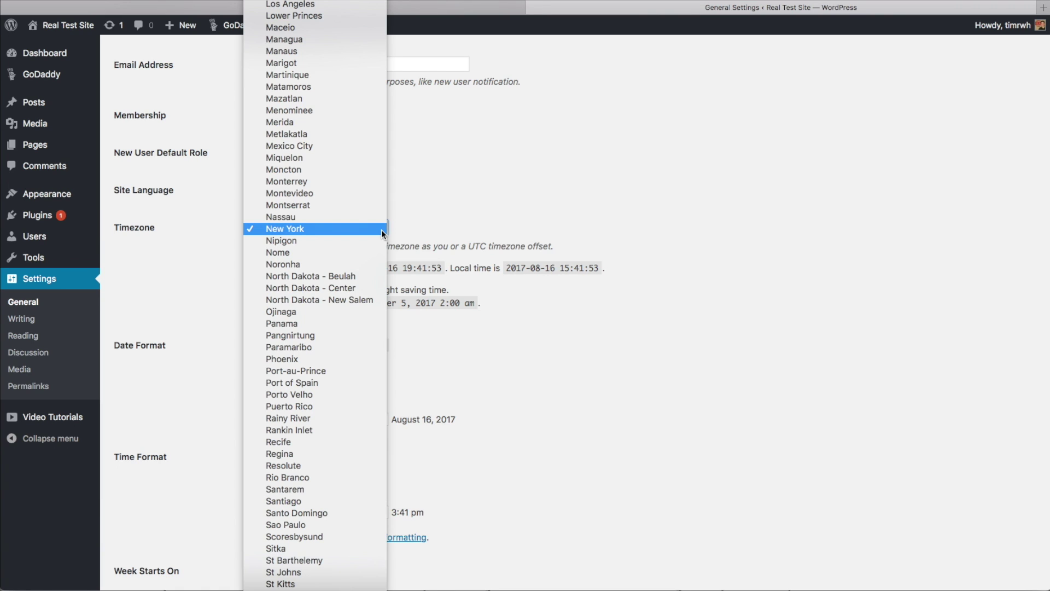
{"action": "left_click", "coordinate": [382, 229]}
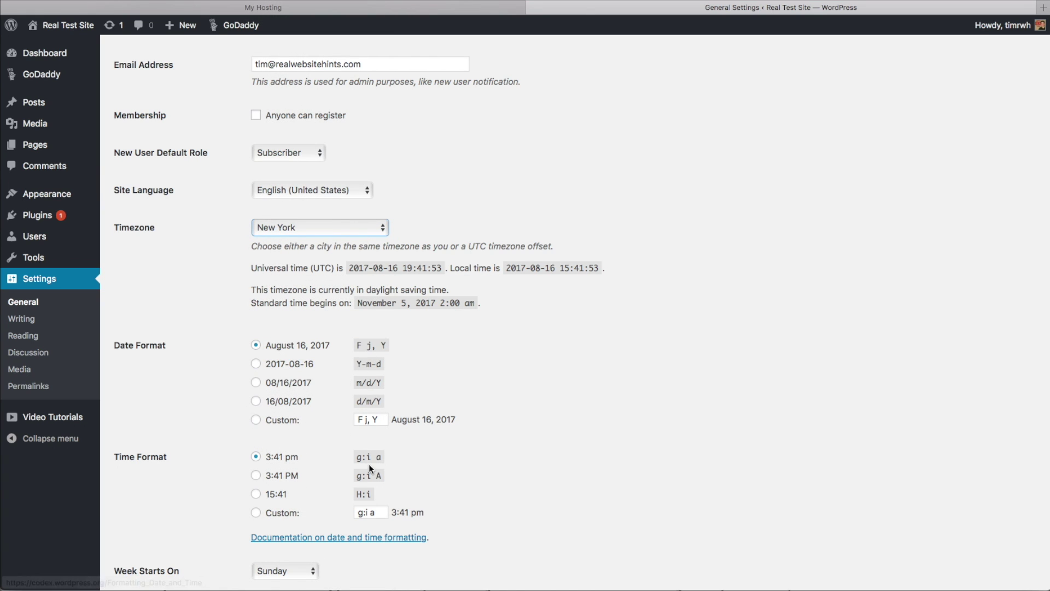
{"action": "left_click", "coordinate": [48, 387]}
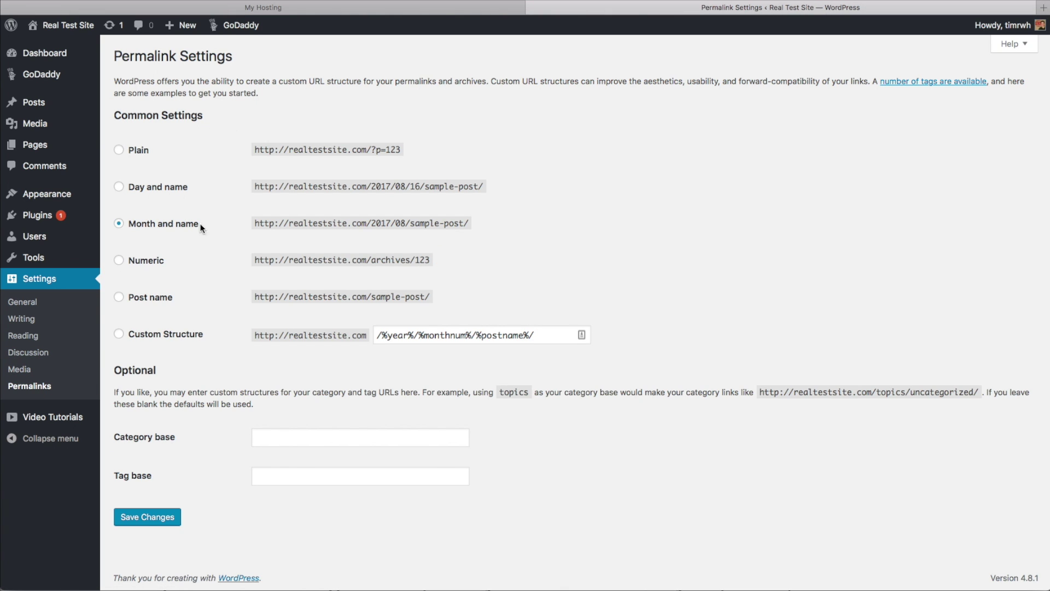
Select the 'Post name' permalink option and save, getting 'Permalink structure updated.'.
{"action": "left_click", "coordinate": [158, 298]}
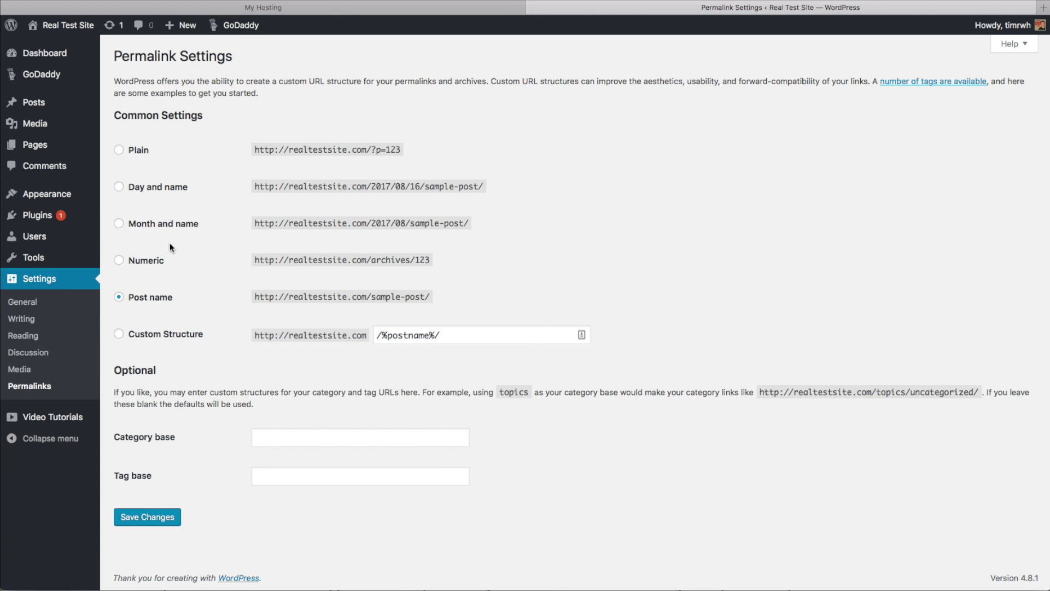
{"action": "left_click", "coordinate": [168, 524]}
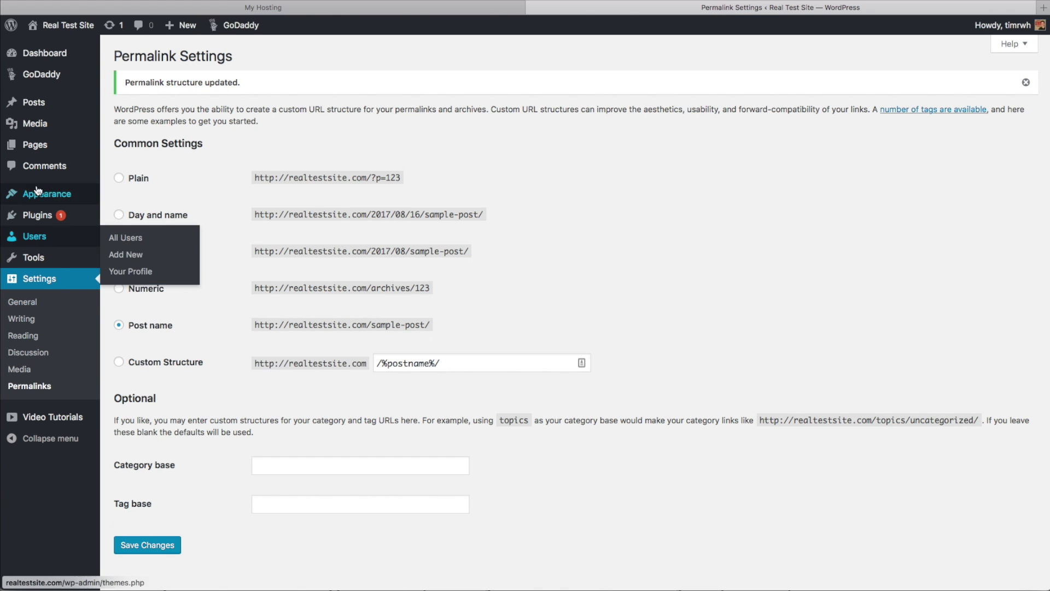
From Appearance > Themes, open Customize for Twenty Seventeen, then close the customizer.
{"action": "mouse_move", "coordinate": [60, 192]}
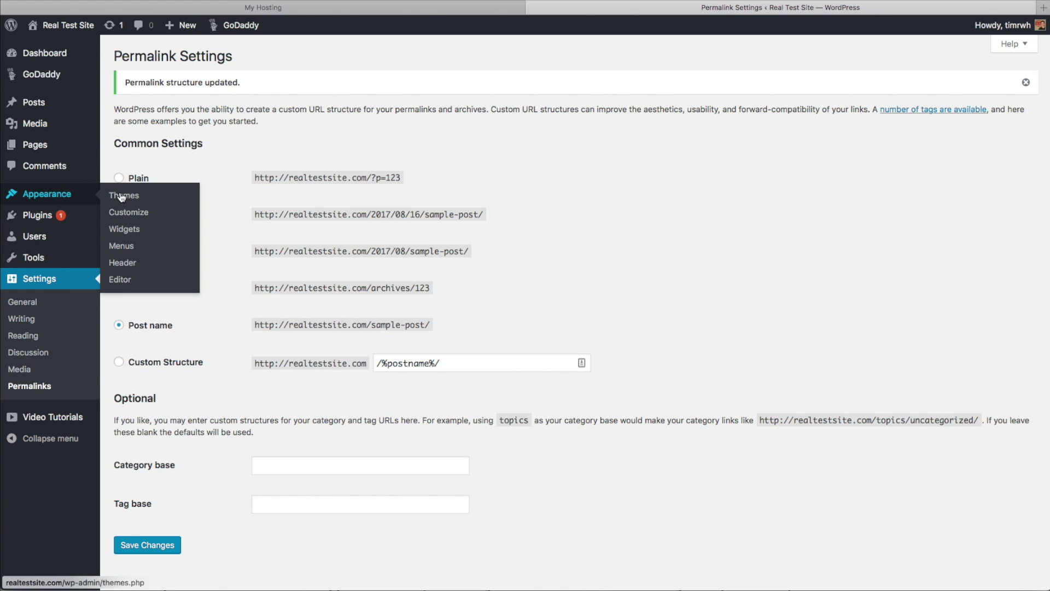
{"action": "left_click", "coordinate": [122, 195]}
{"action": "mouse_move", "coordinate": [256, 163]}
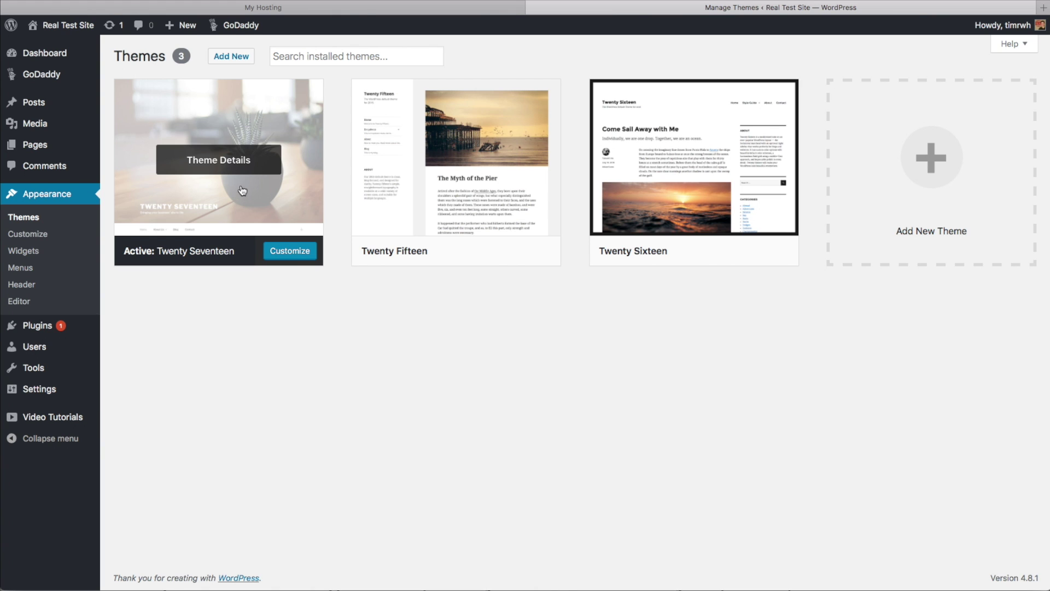
{"action": "left_click", "coordinate": [35, 235]}
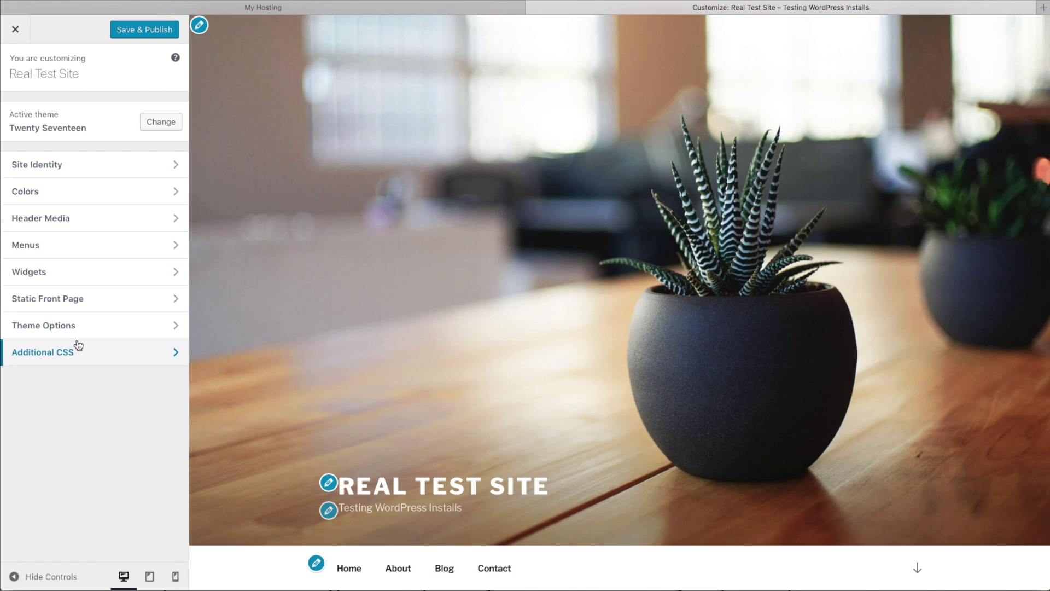
{"action": "left_click", "coordinate": [15, 32]}
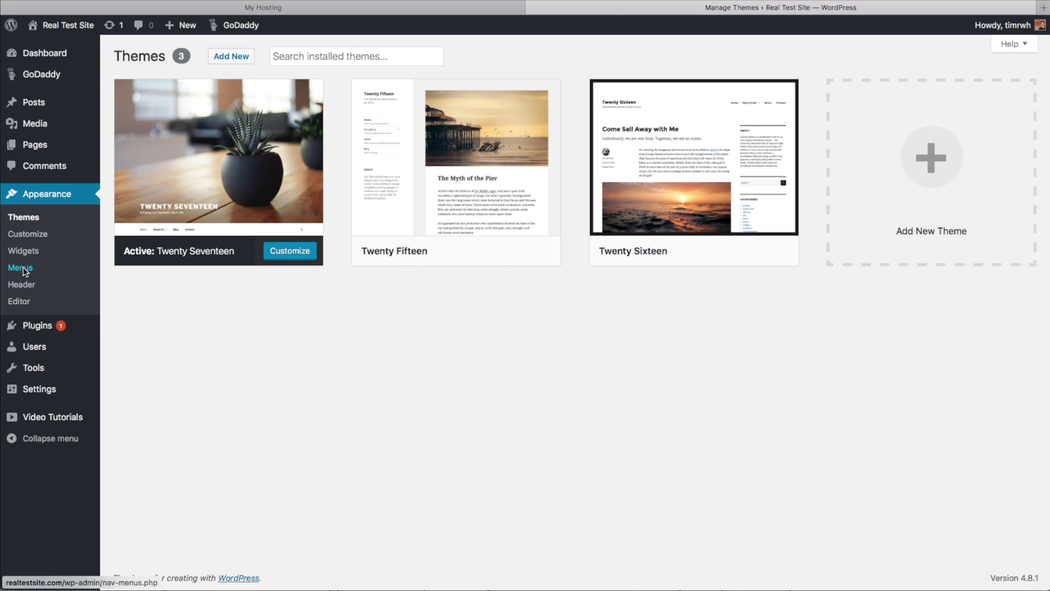
Look over the empty Appearance > Menus page, then return to the Dashboard.
{"action": "left_click", "coordinate": [24, 267]}
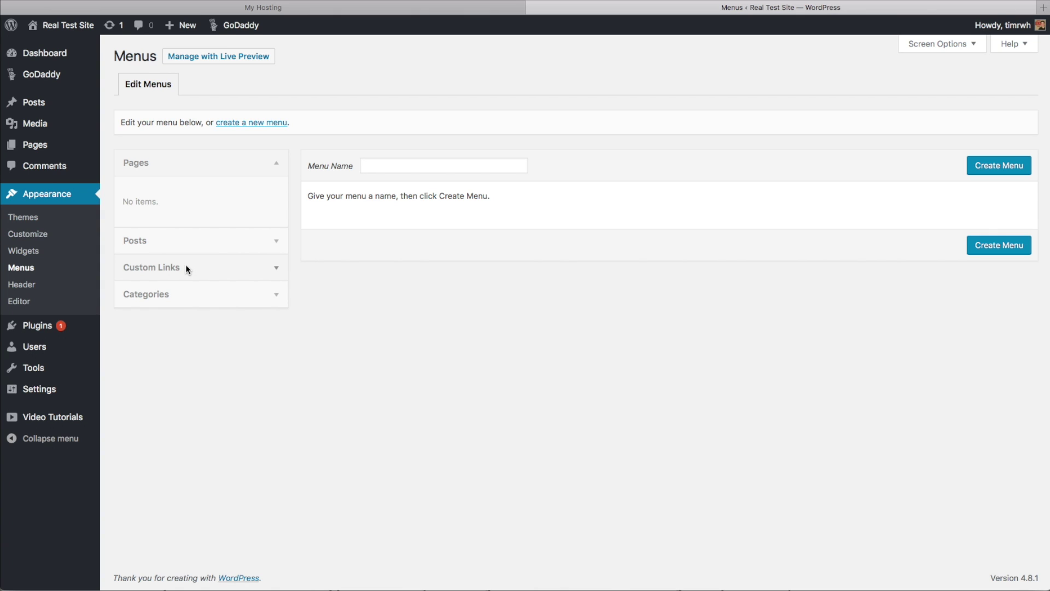
{"action": "left_click", "coordinate": [30, 57]}
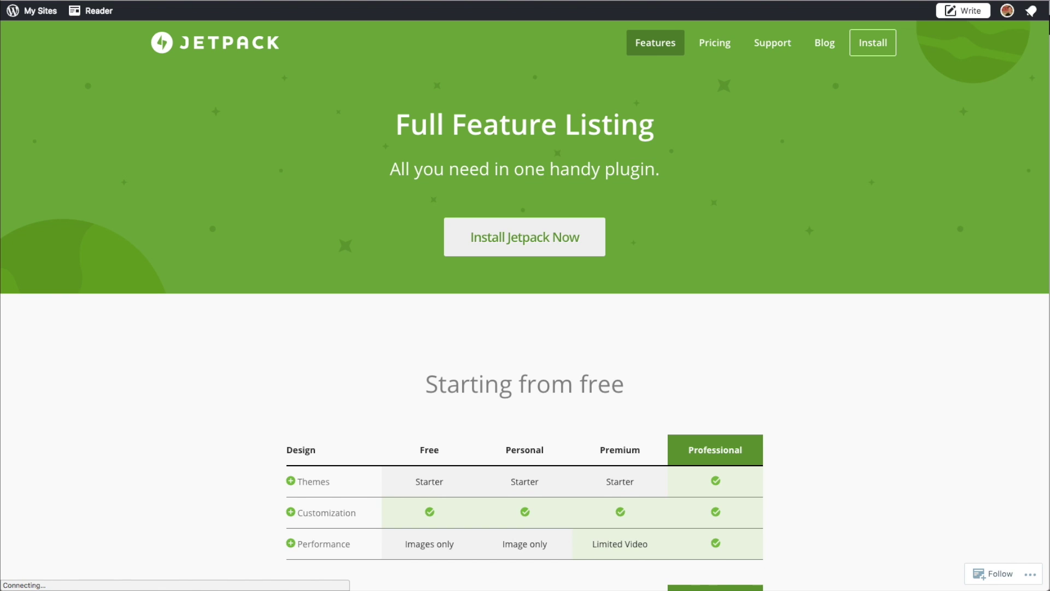
Briefly expand and collapse the Themes row of the Jetpack plan comparison.
{"action": "scroll", "coordinate": [317, 211], "scroll_direction": "down", "scroll_amount": 5}
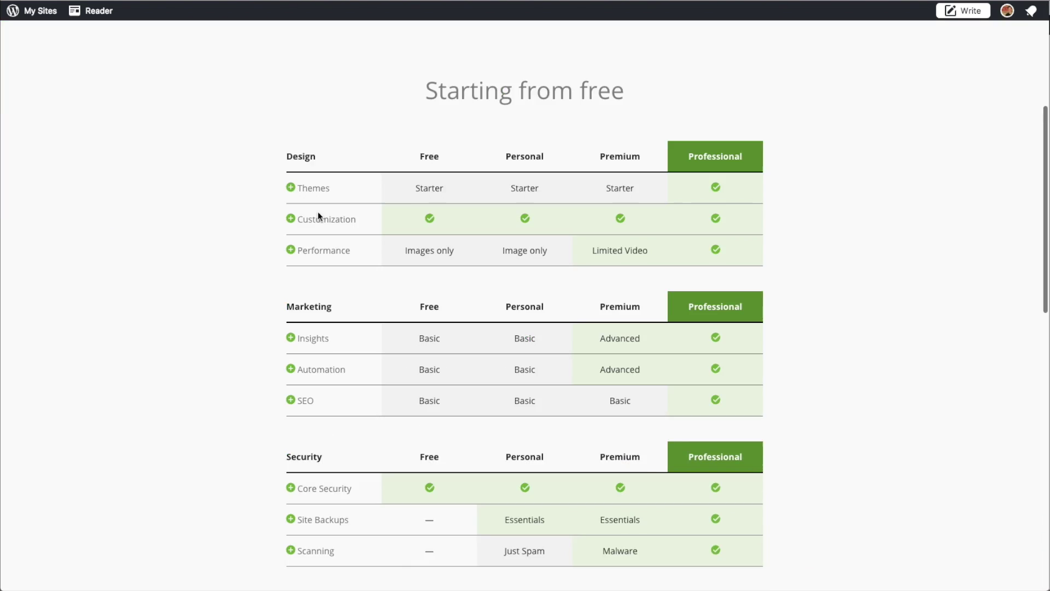
{"action": "left_click", "coordinate": [291, 188]}
{"action": "left_click", "coordinate": [291, 188]}
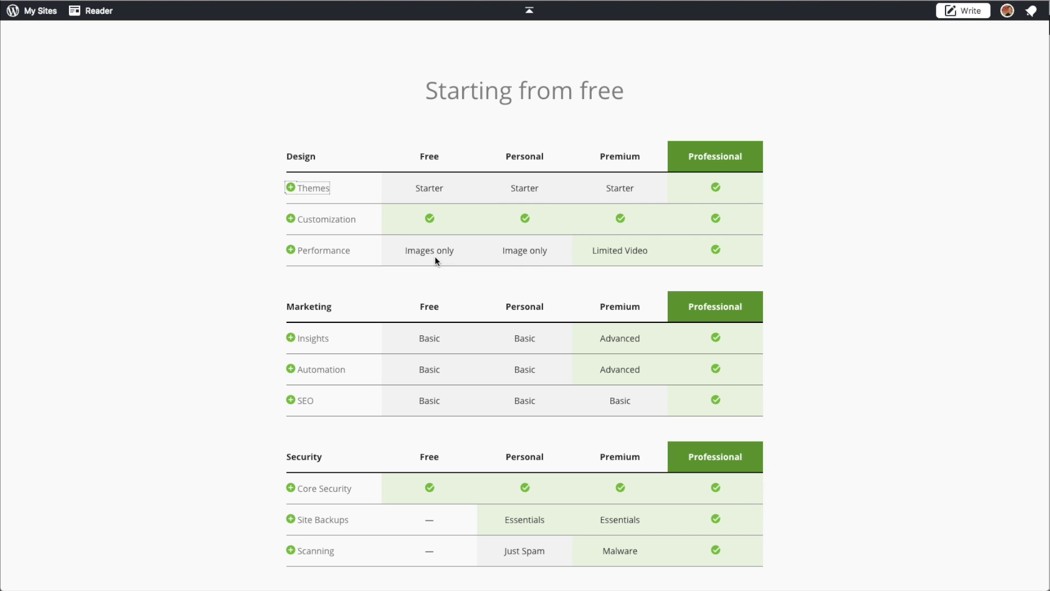
Expand the Performance row for its Image CDN and Video CDN limits, then the Customization row.
{"action": "left_click", "coordinate": [296, 252]}
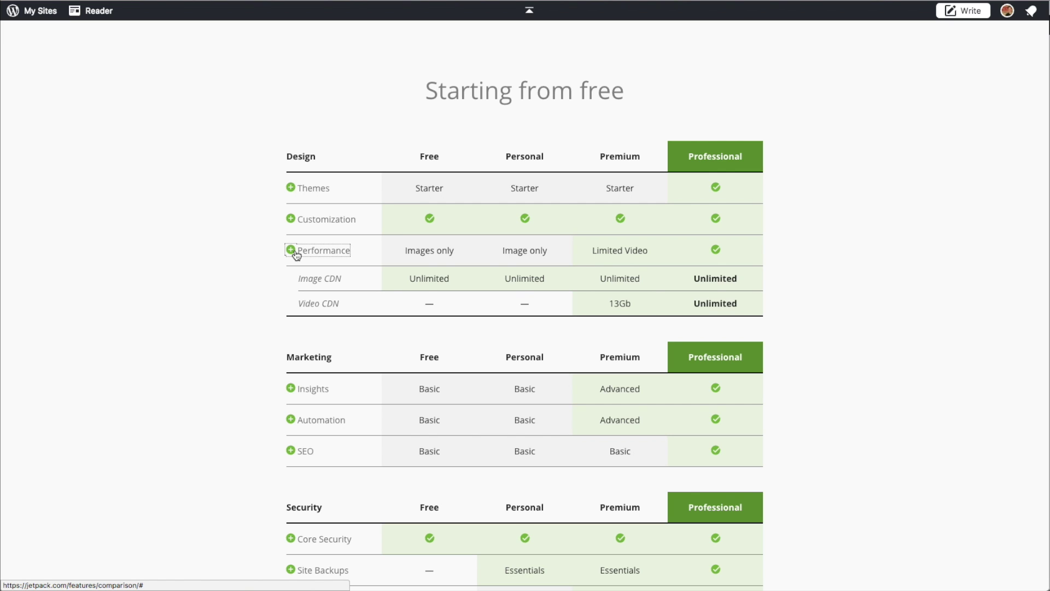
{"action": "scroll", "coordinate": [373, 391], "scroll_direction": "down", "scroll_amount": 5}
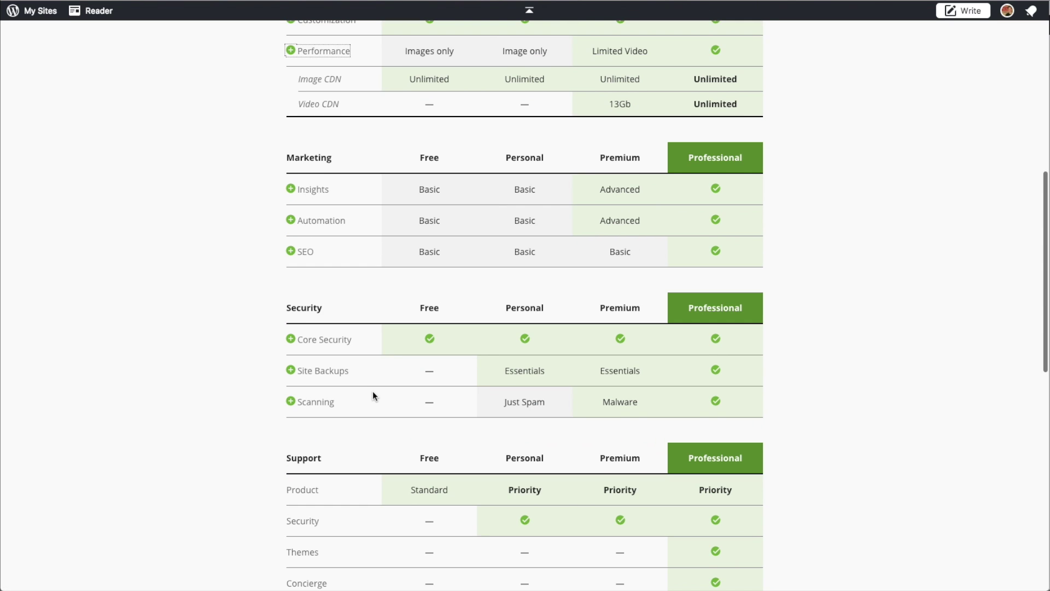
{"action": "scroll", "coordinate": [372, 391], "scroll_direction": "up", "scroll_amount": 10}
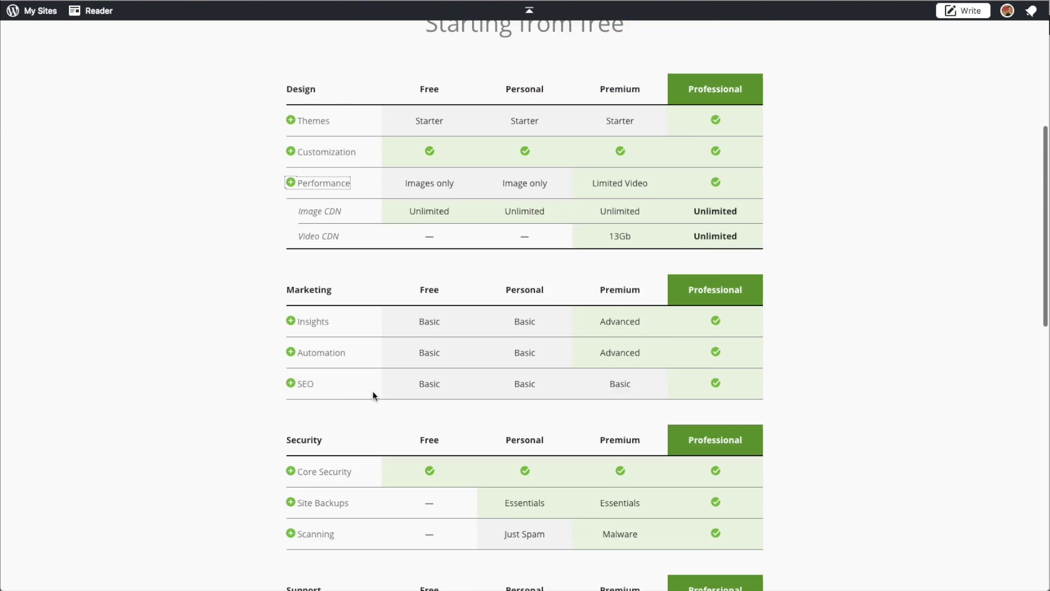
{"action": "scroll", "coordinate": [372, 390], "scroll_direction": "down", "scroll_amount": 6}
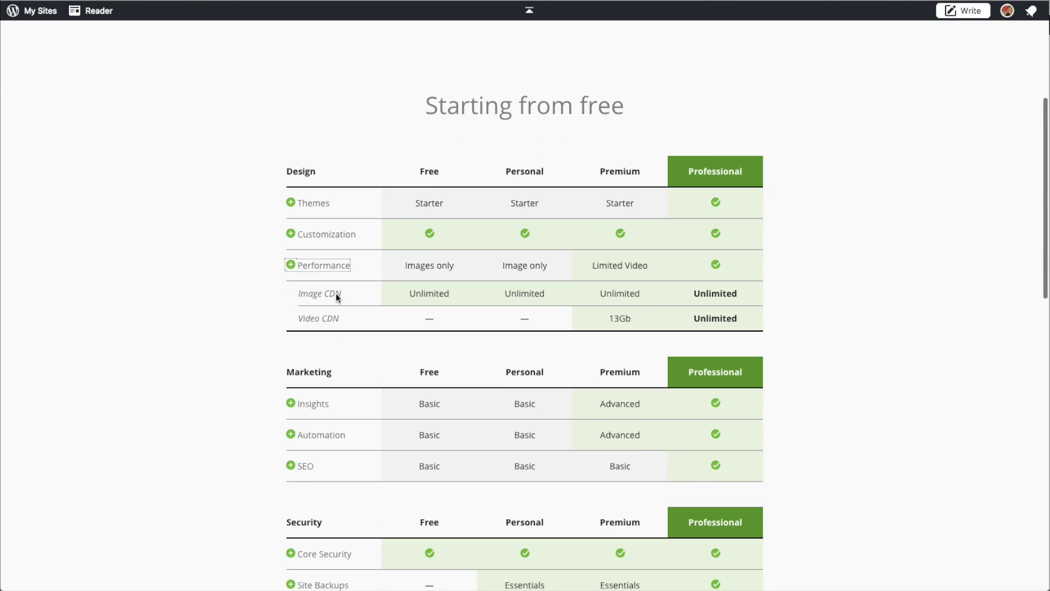
{"action": "left_click", "coordinate": [297, 230]}
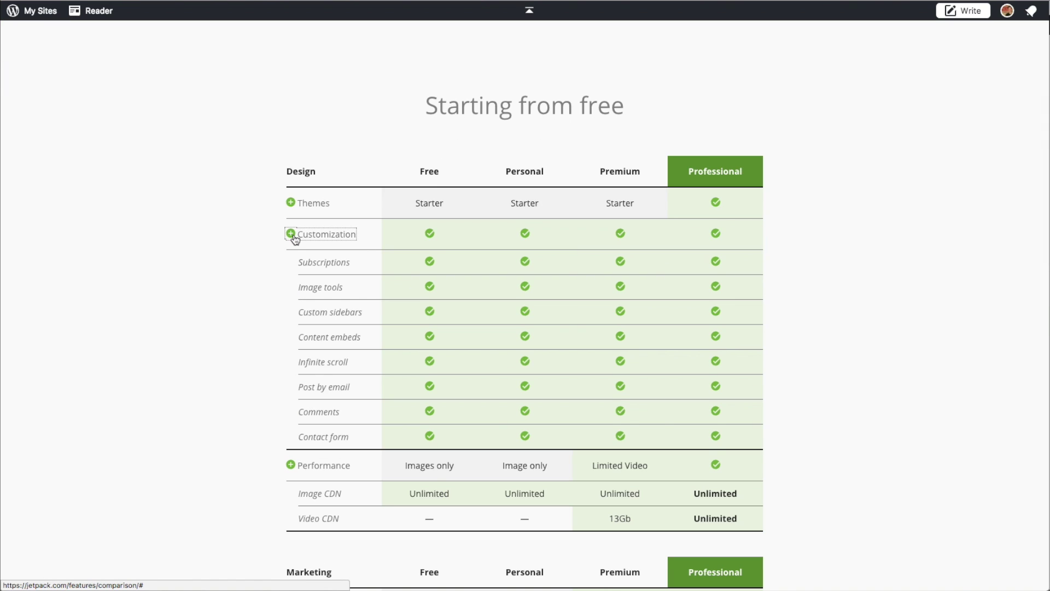
Collapse the Customization and Insights rows of the comparison table.
{"action": "scroll", "coordinate": [292, 274], "scroll_direction": "down", "scroll_amount": 1}
{"action": "left_click", "coordinate": [293, 341]}
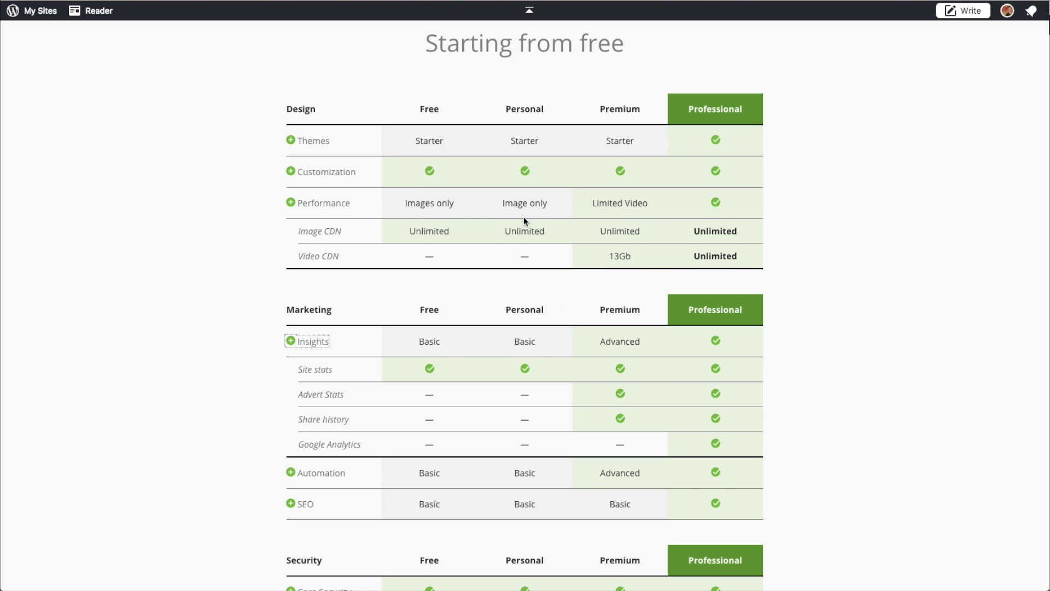
{"action": "scroll", "coordinate": [520, 252], "scroll_direction": "down", "scroll_amount": 1}
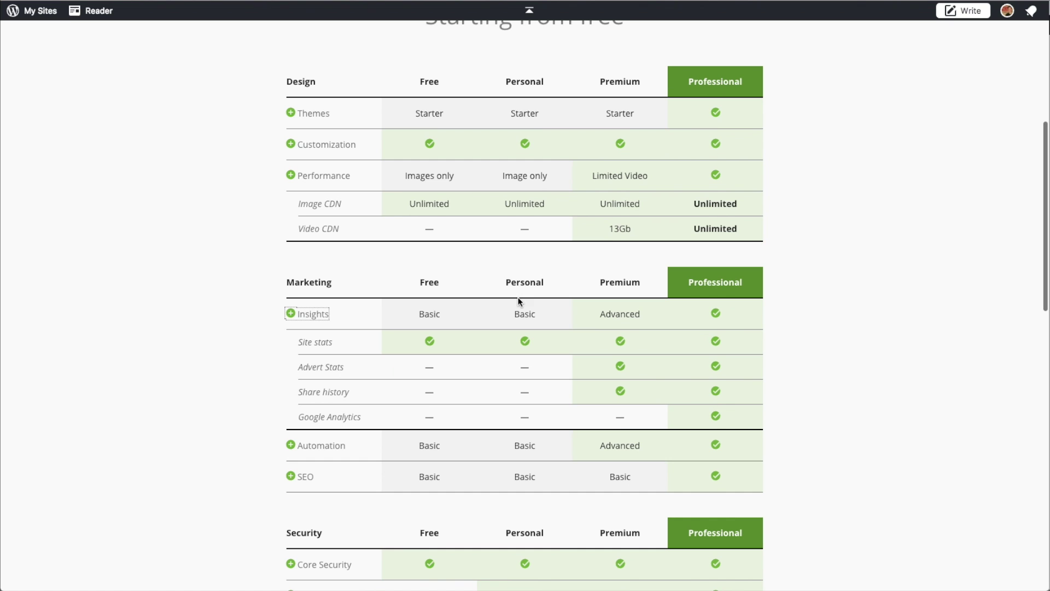
{"action": "left_click", "coordinate": [322, 312]}
Expand Insights to compare Site stats, Advert Stats, Share history and Google Analytics per plan.
{"action": "scroll", "coordinate": [494, 378], "scroll_direction": "down", "scroll_amount": 1}
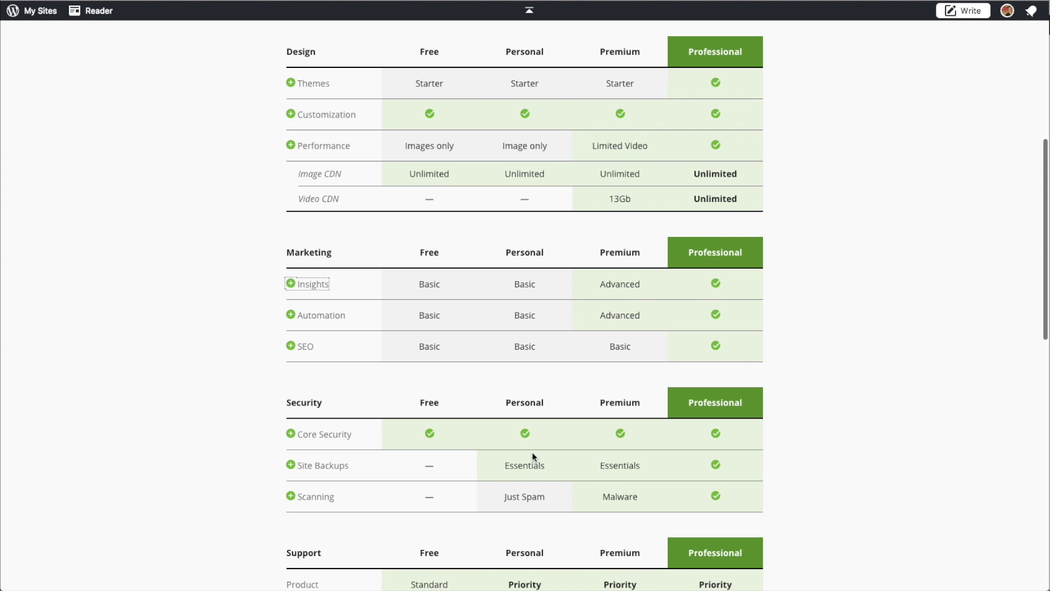
{"action": "scroll", "coordinate": [535, 456], "scroll_direction": "down", "scroll_amount": 1}
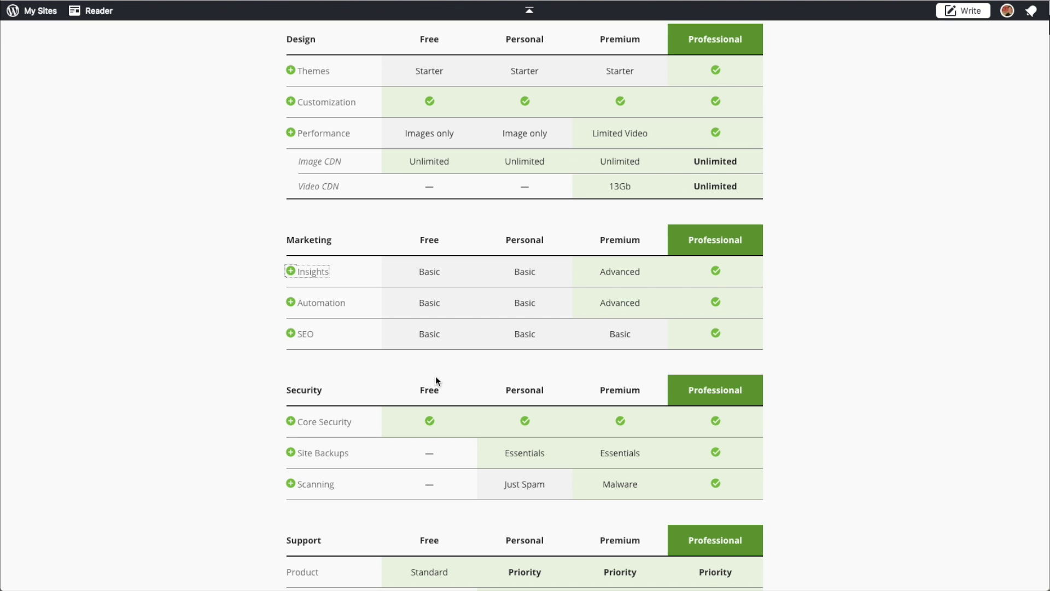
{"action": "left_click", "coordinate": [312, 273]}
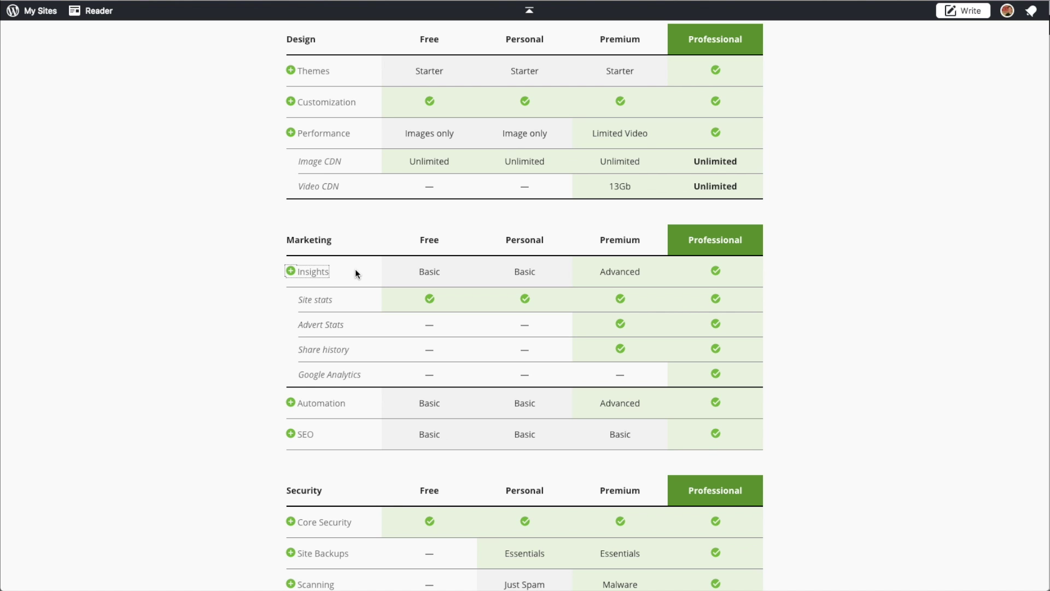
{"action": "scroll", "coordinate": [410, 208], "scroll_direction": "up", "scroll_amount": 8}
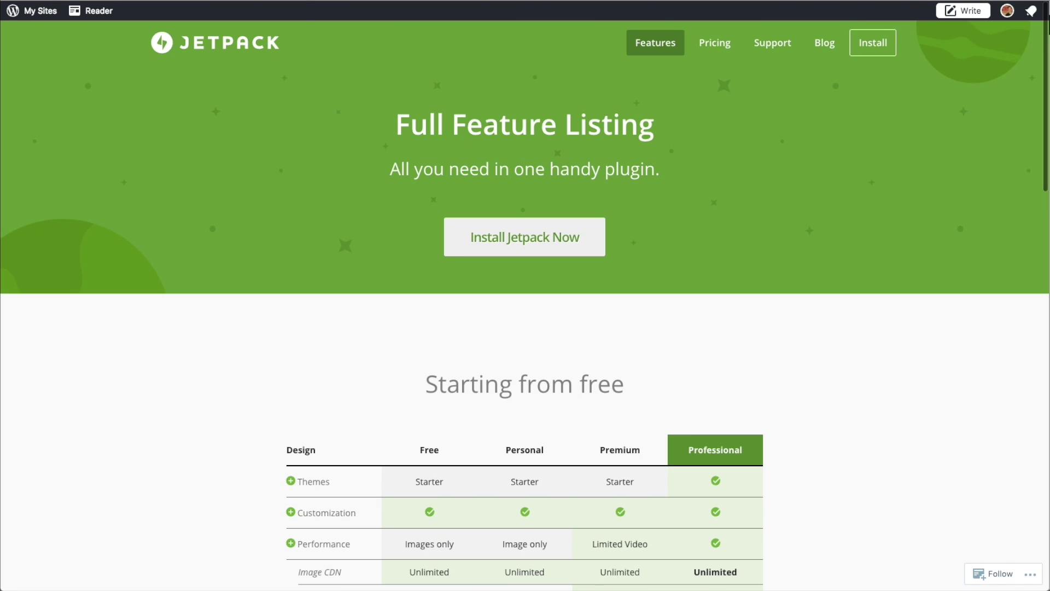